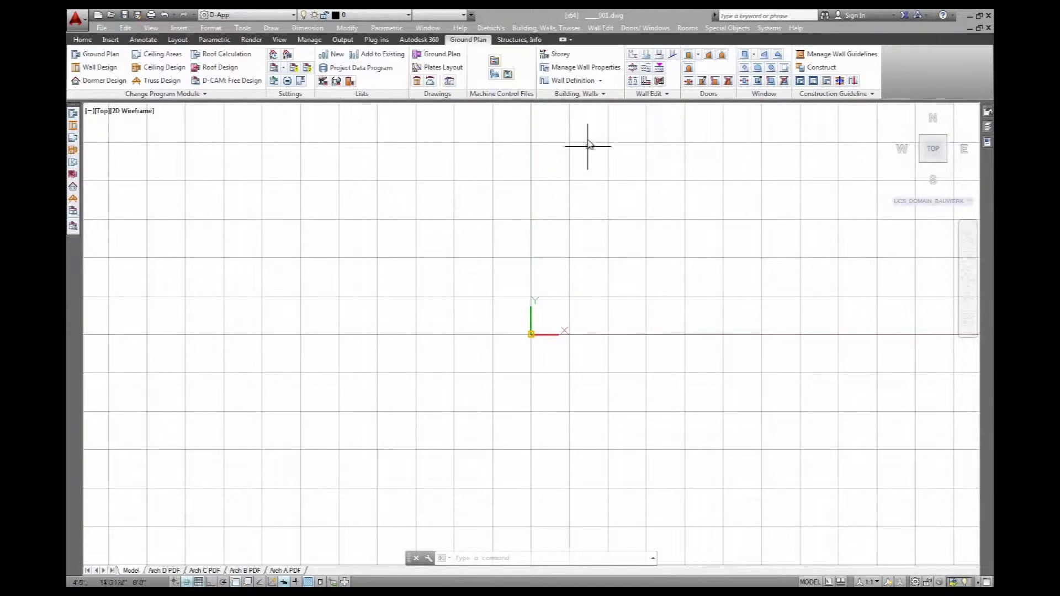
# Open the wall properties and set the thickness of slice -4 to 1.5" and slice -7 to 5/8".
pyautogui.click(594, 69)
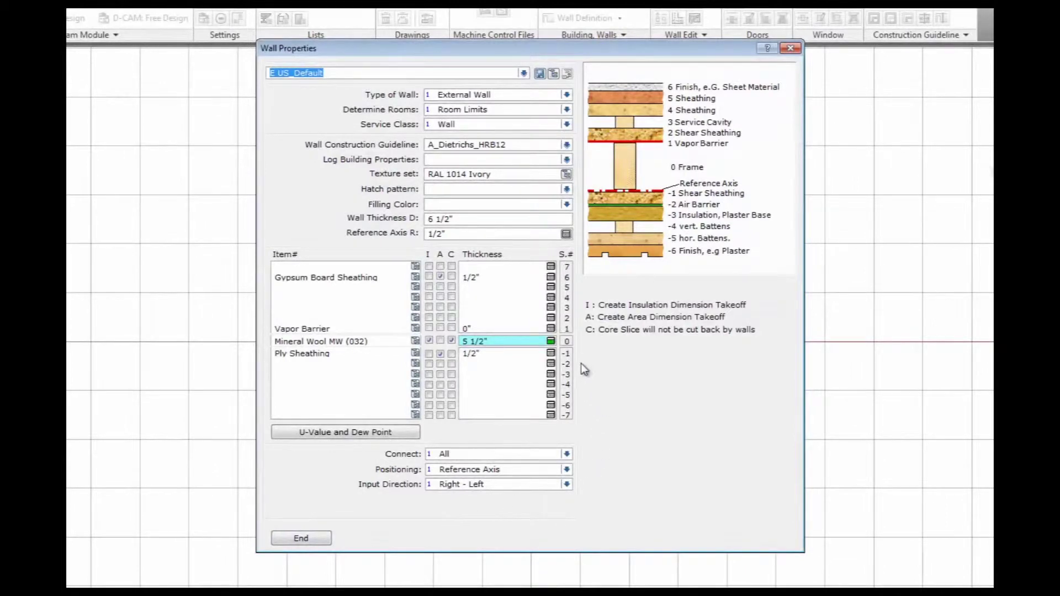
pyautogui.click(509, 341)
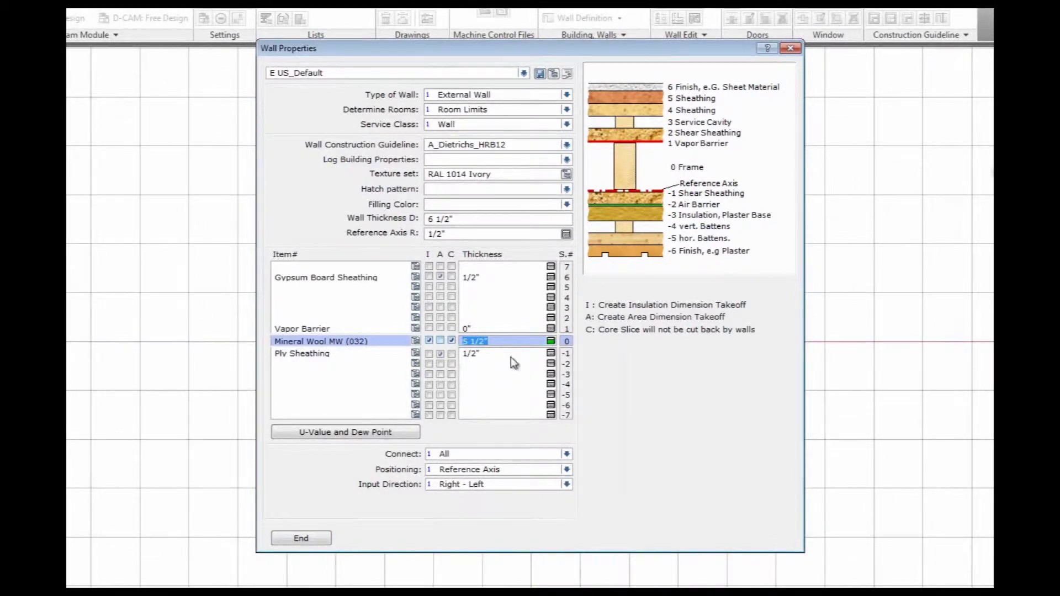
pyautogui.click(491, 278)
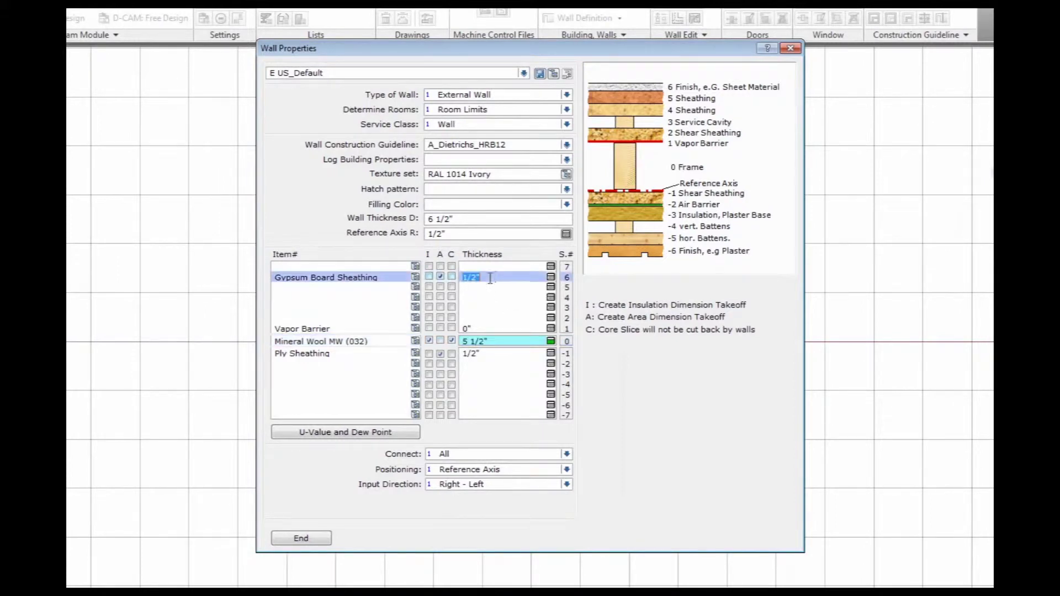
pyautogui.click(496, 354)
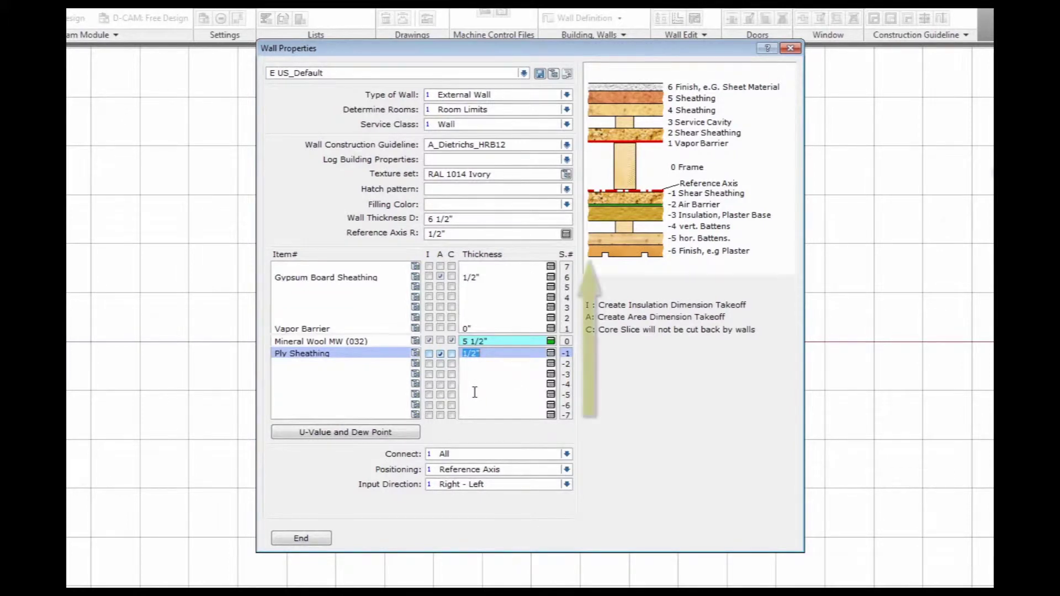
pyautogui.click(513, 412)
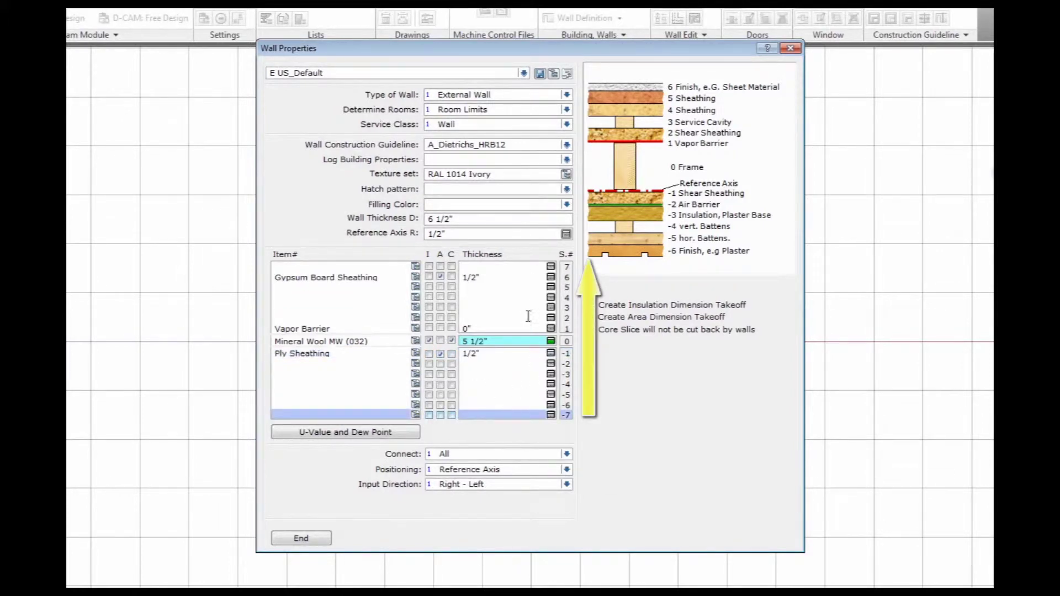
pyautogui.click(519, 266)
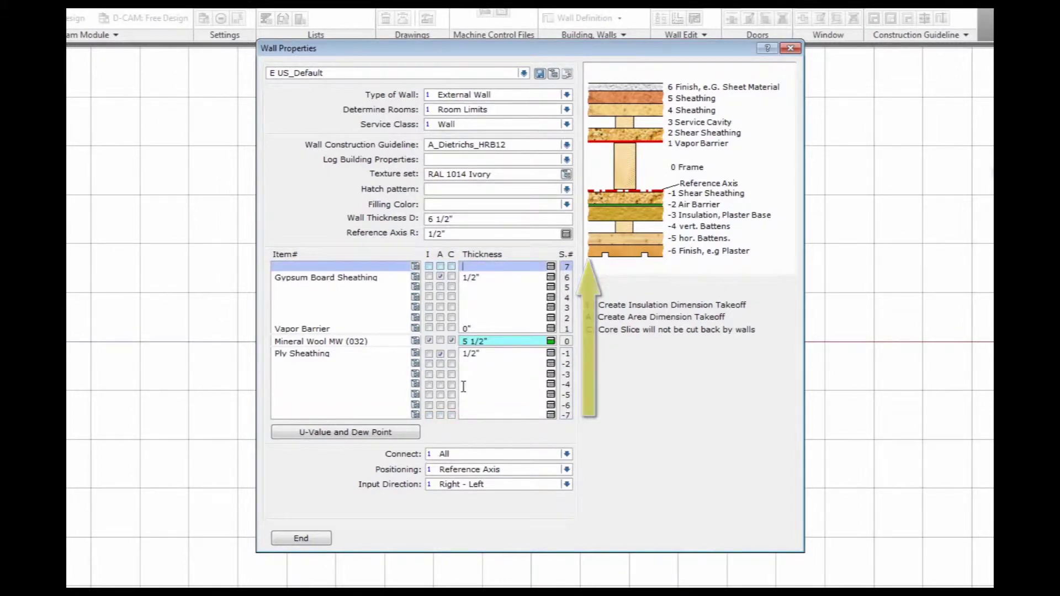
pyautogui.click(510, 384)
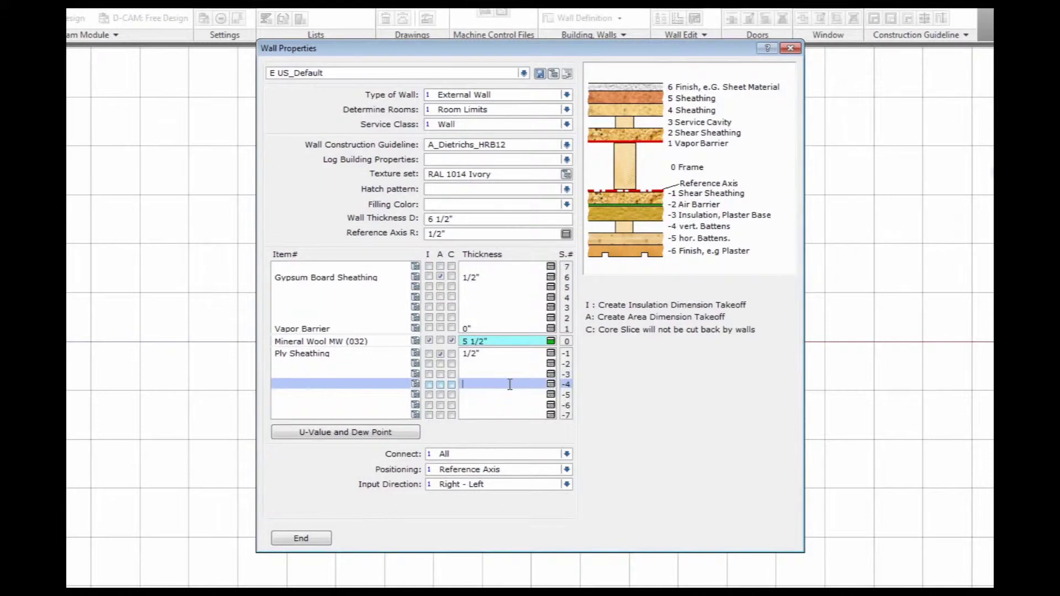
pyautogui.write('1.5')
pyautogui.press('Return')
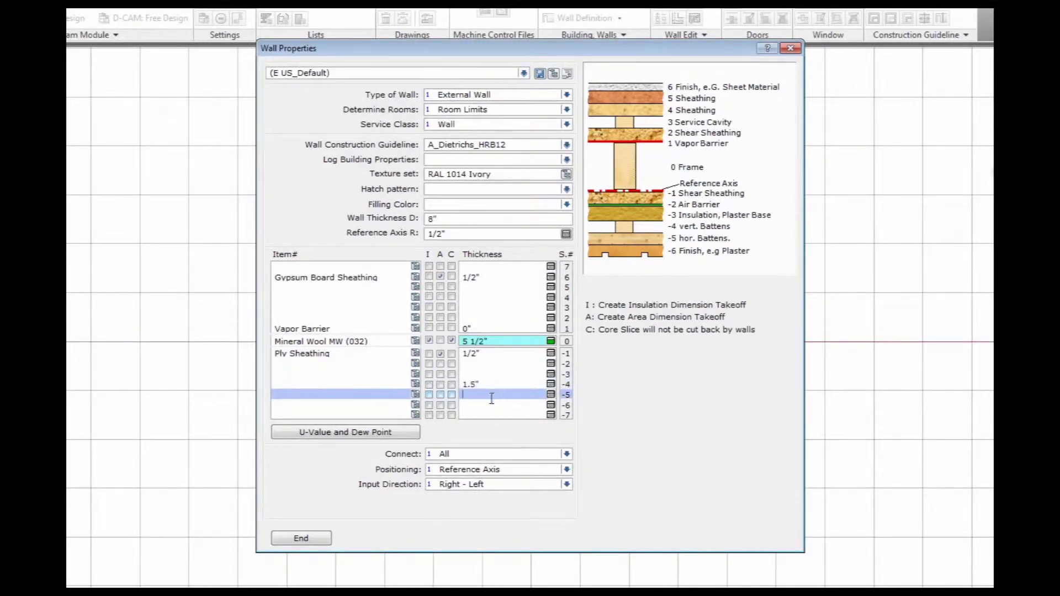
pyautogui.click(480, 415)
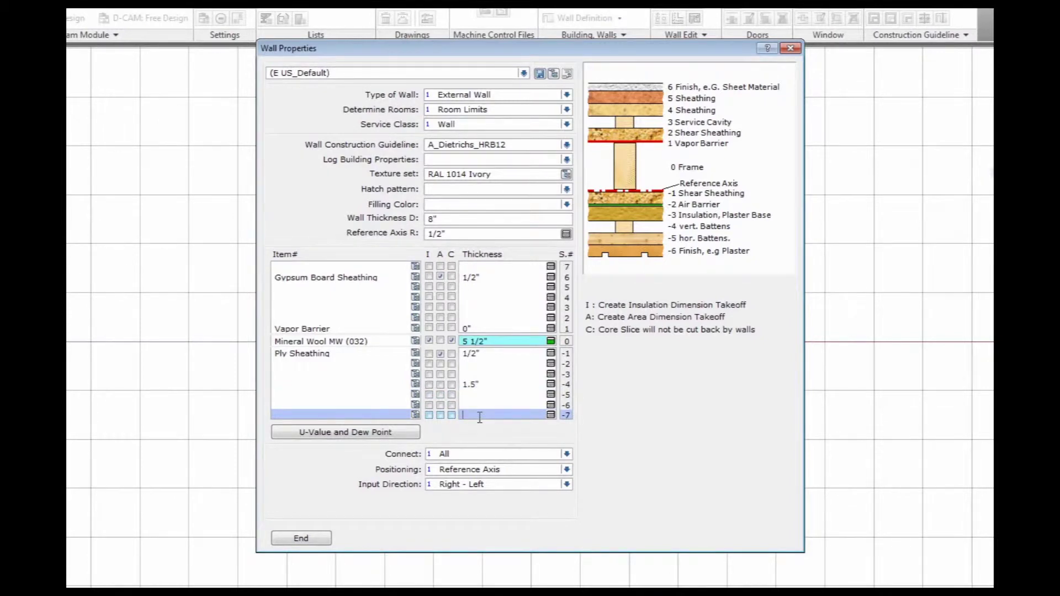
pyautogui.write('5/8"')
# Assign the Batten Slice vertical material from the batten slices to slice -4.
pyautogui.click(414, 384)
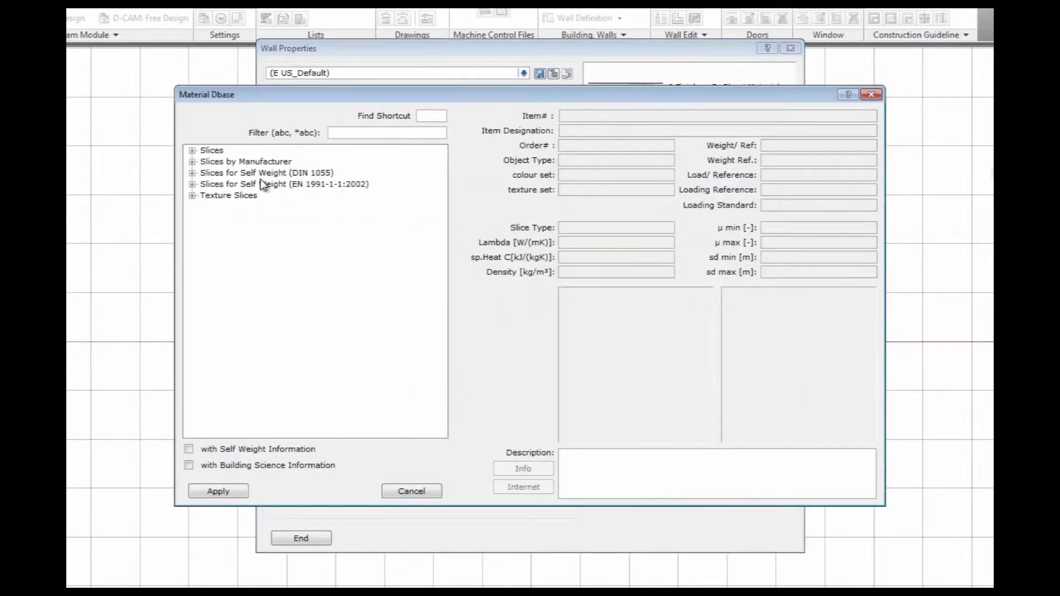
pyautogui.click(192, 151)
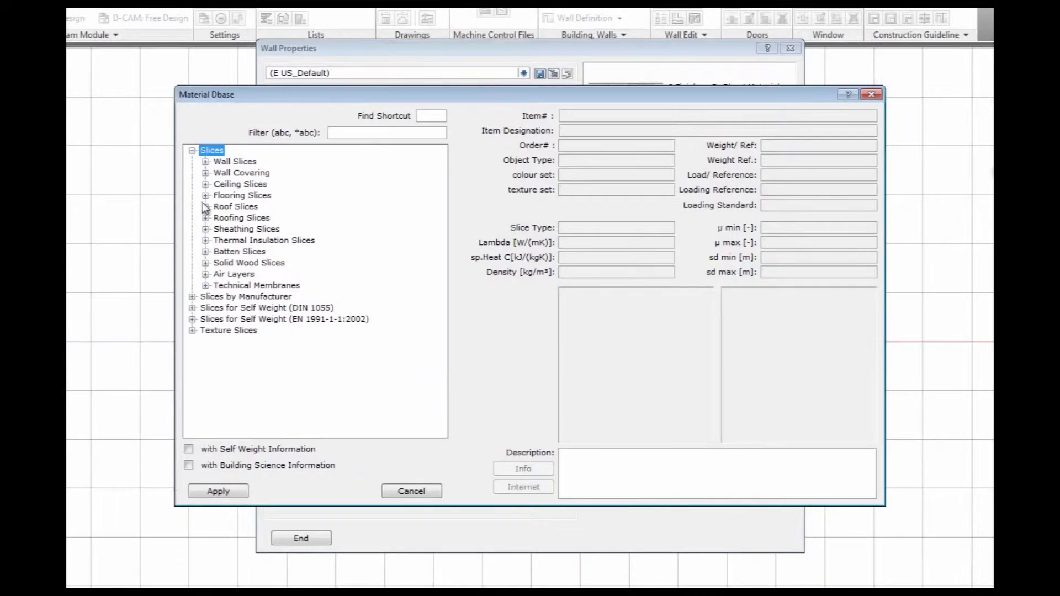
pyautogui.click(205, 251)
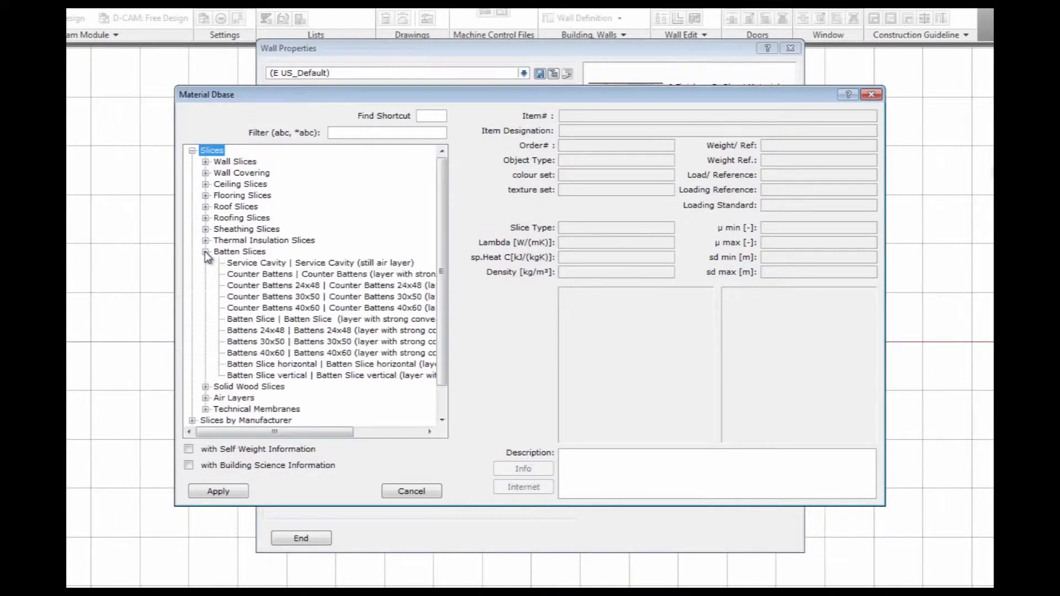
pyautogui.click(270, 377)
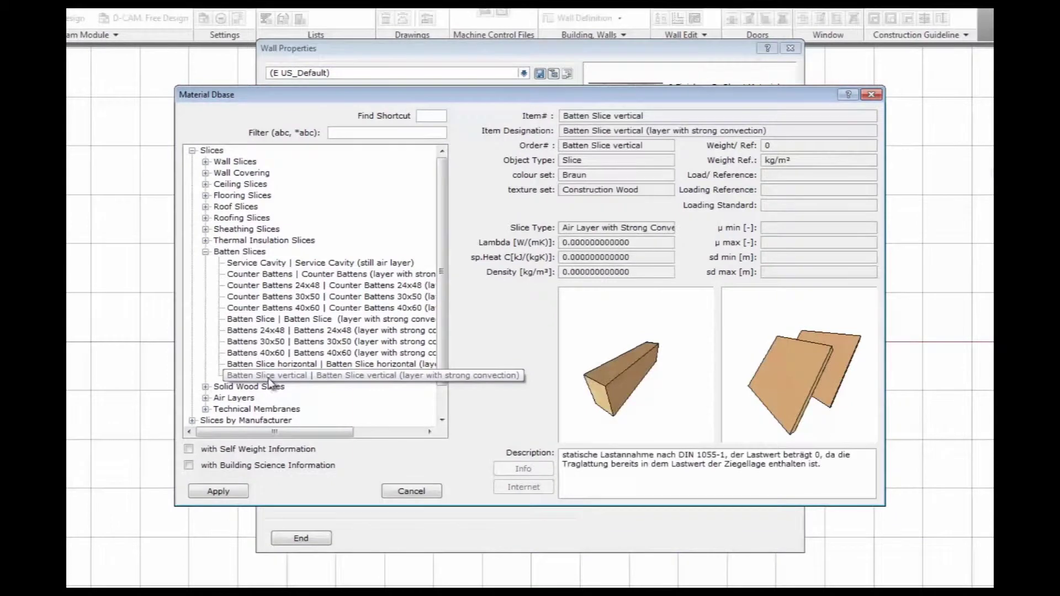
pyautogui.click(220, 491)
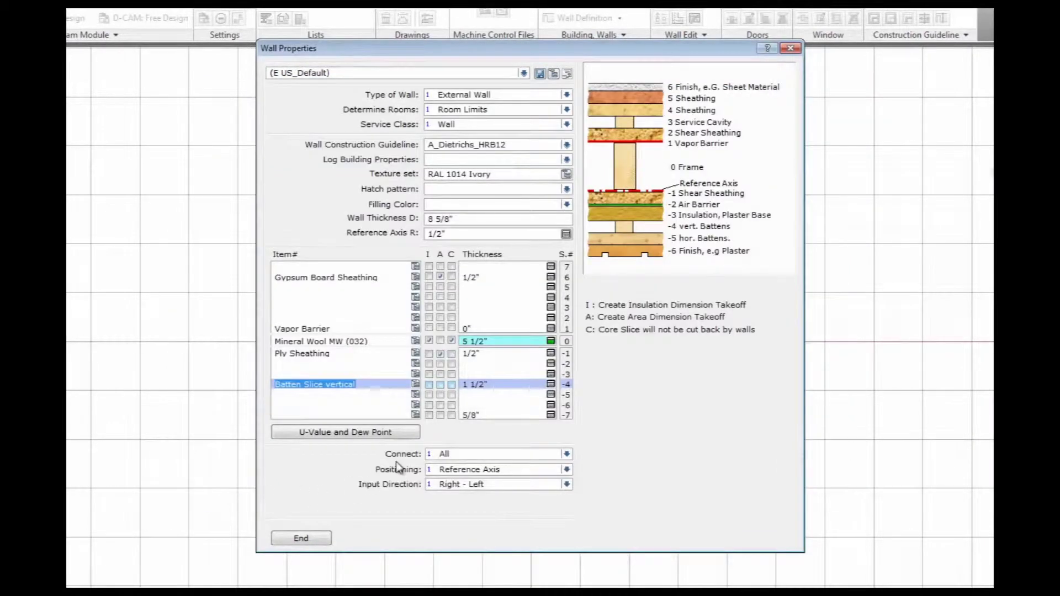
# Assign the Sheathing Boards material from the sheathing slices to slice -7.
pyautogui.click(415, 415)
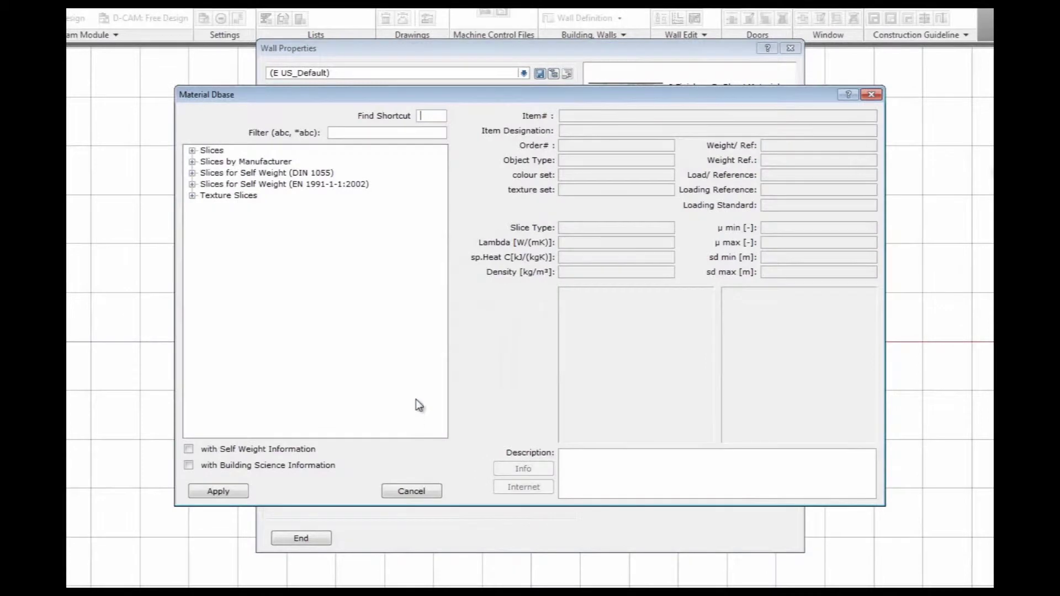
pyautogui.click(193, 151)
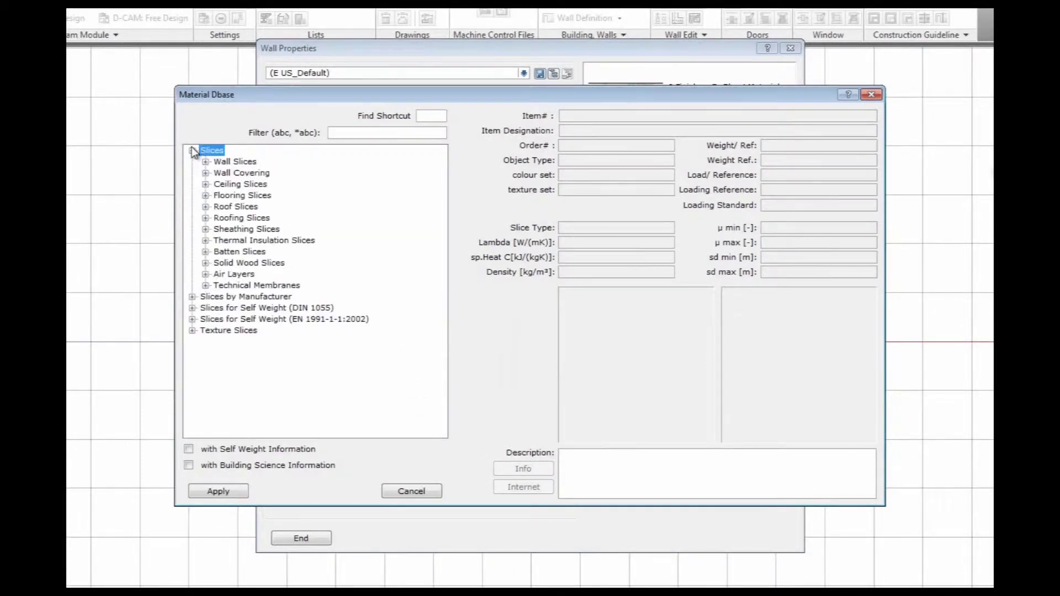
pyautogui.click(206, 229)
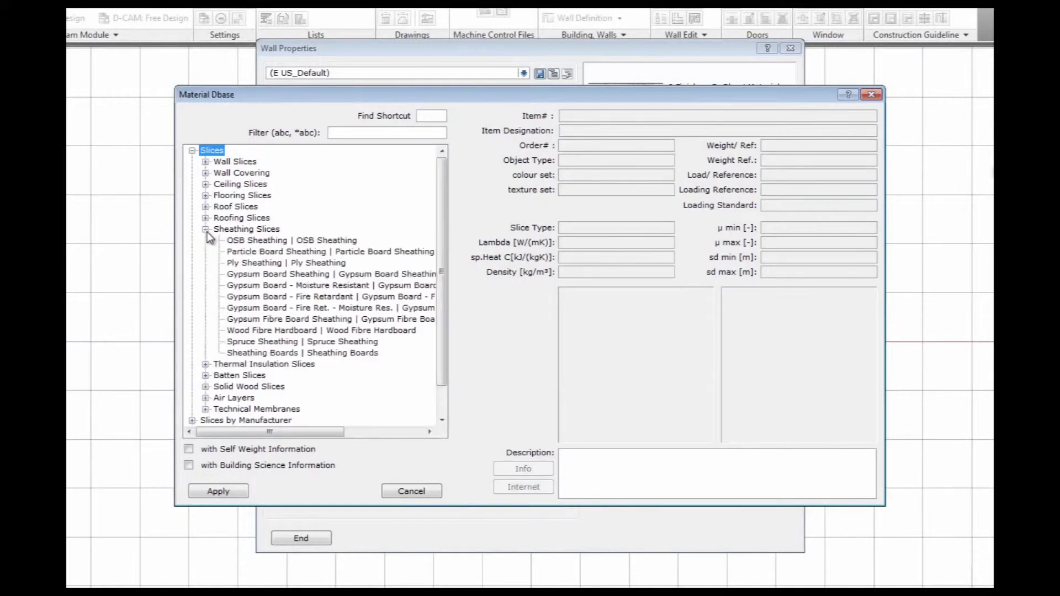
pyautogui.click(249, 354)
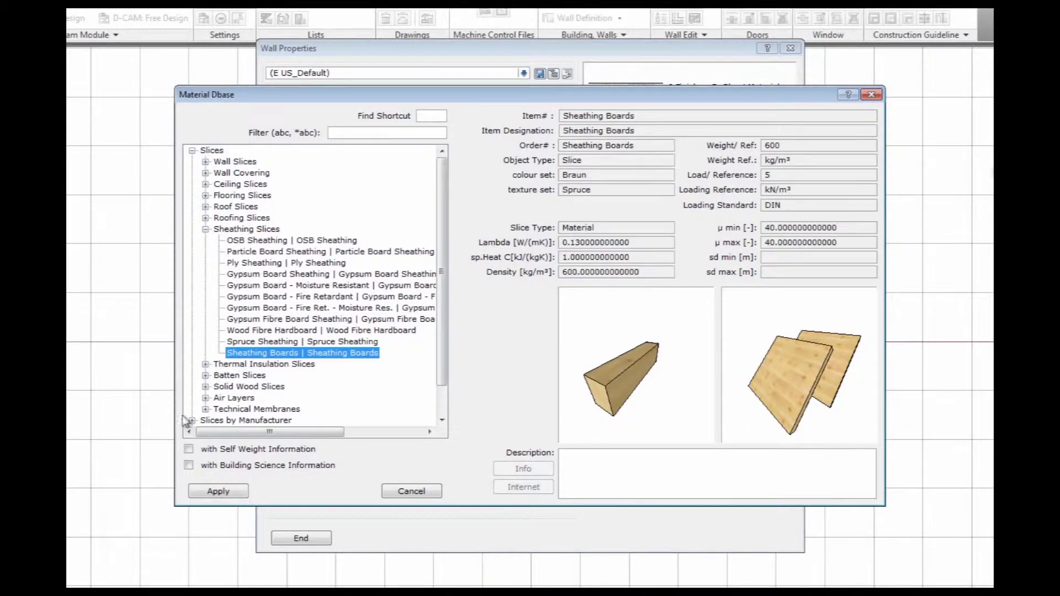
pyautogui.click(218, 492)
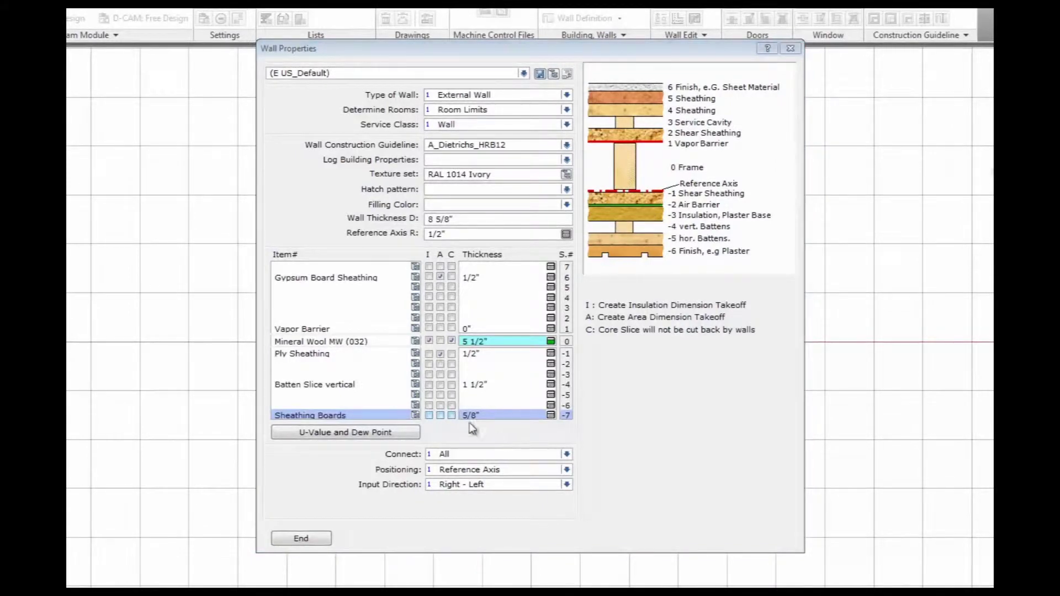
# Open the wall's U-value and dew point build-up and set the thickness of slice -3 to 3".
pyautogui.click(385, 435)
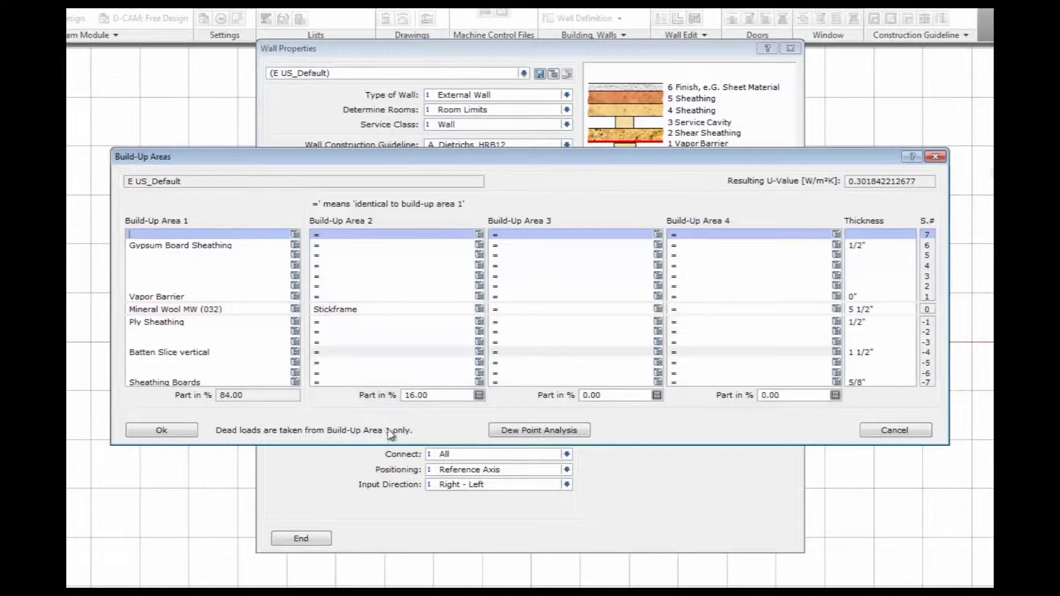
pyautogui.click(862, 342)
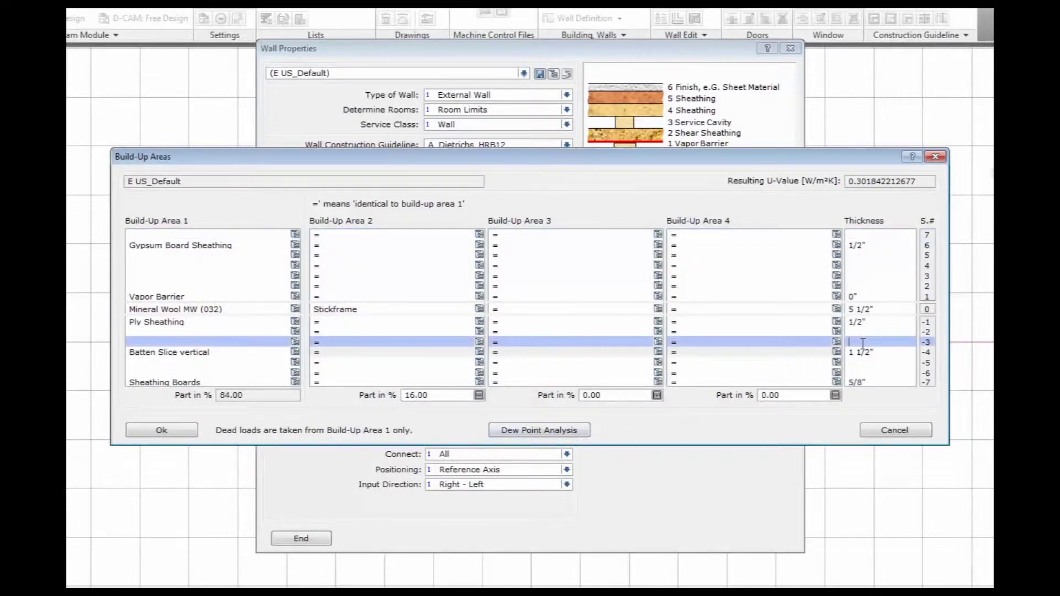
pyautogui.write('3')
pyautogui.press('Return')
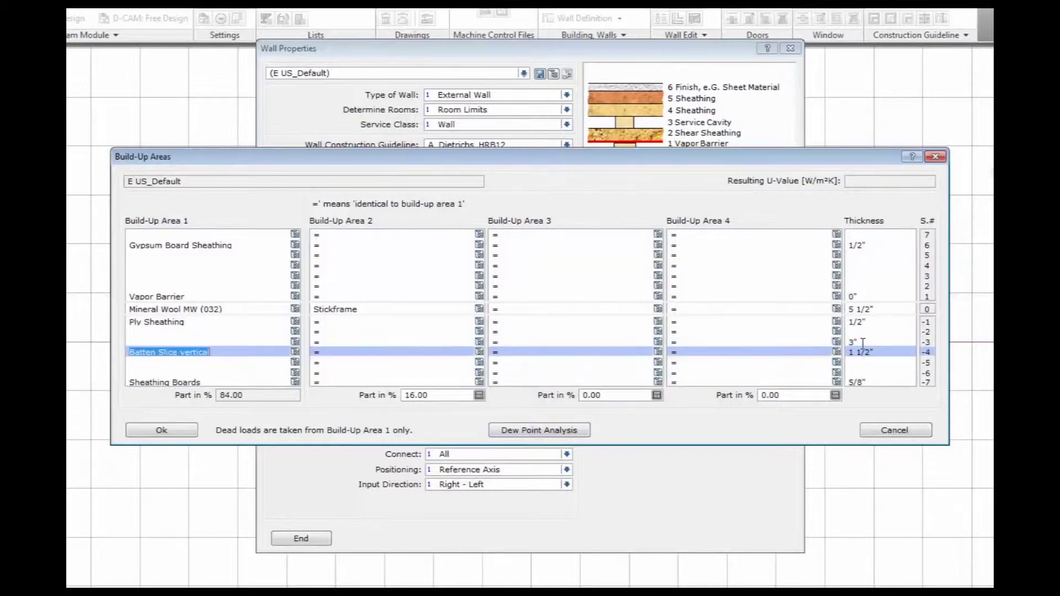
# Assign Expanded Polystyrene EPS (040) from the thermal insulation slices to slice -3 in Build-Up Area 1 and accept the build-up.
pyautogui.click(297, 342)
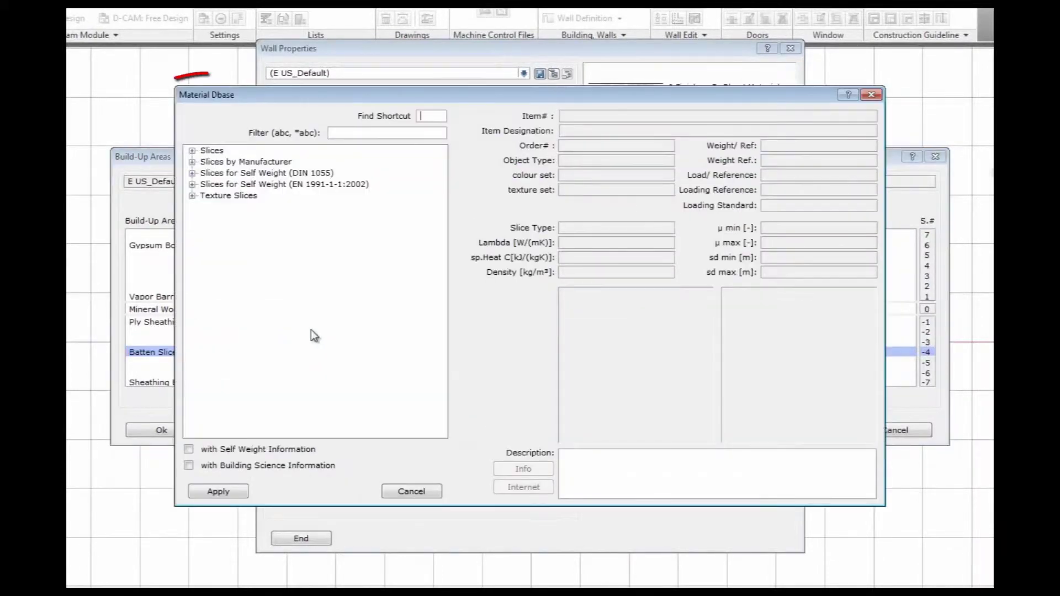
pyautogui.click(192, 150)
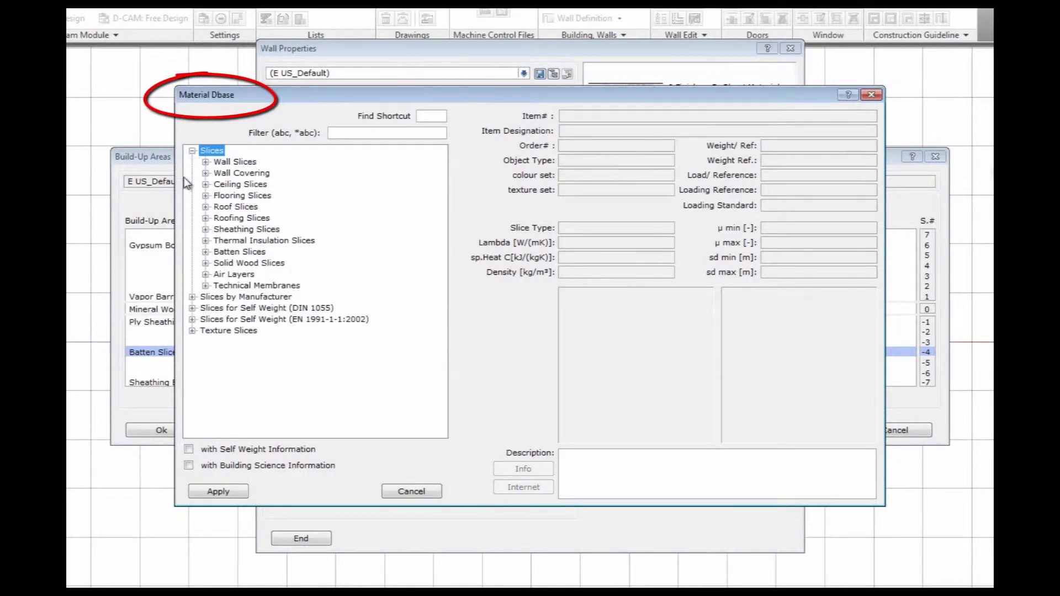
pyautogui.click(205, 240)
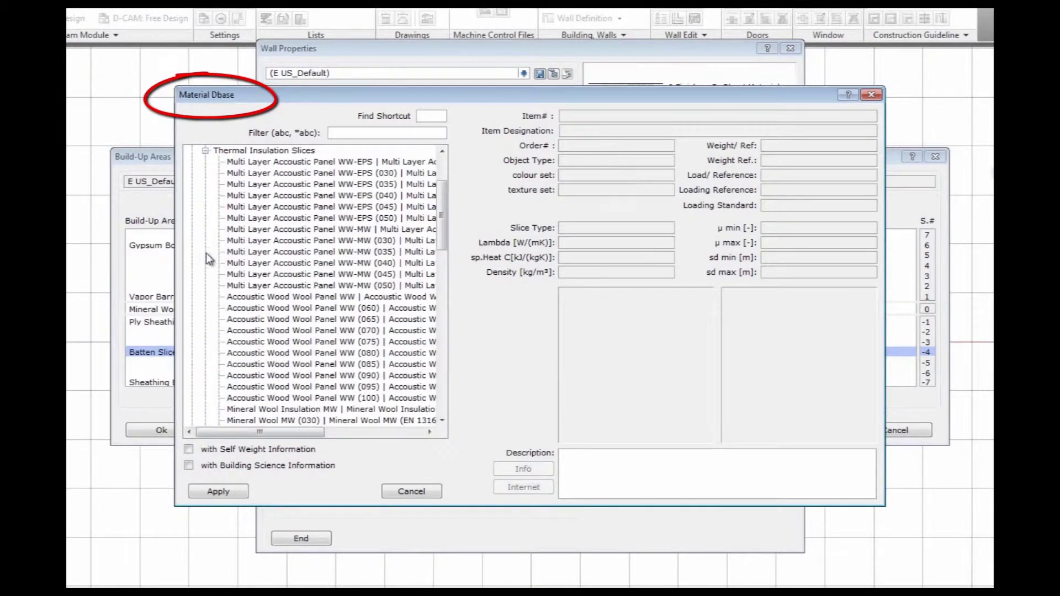
pyautogui.scroll(-5, 434, 232)
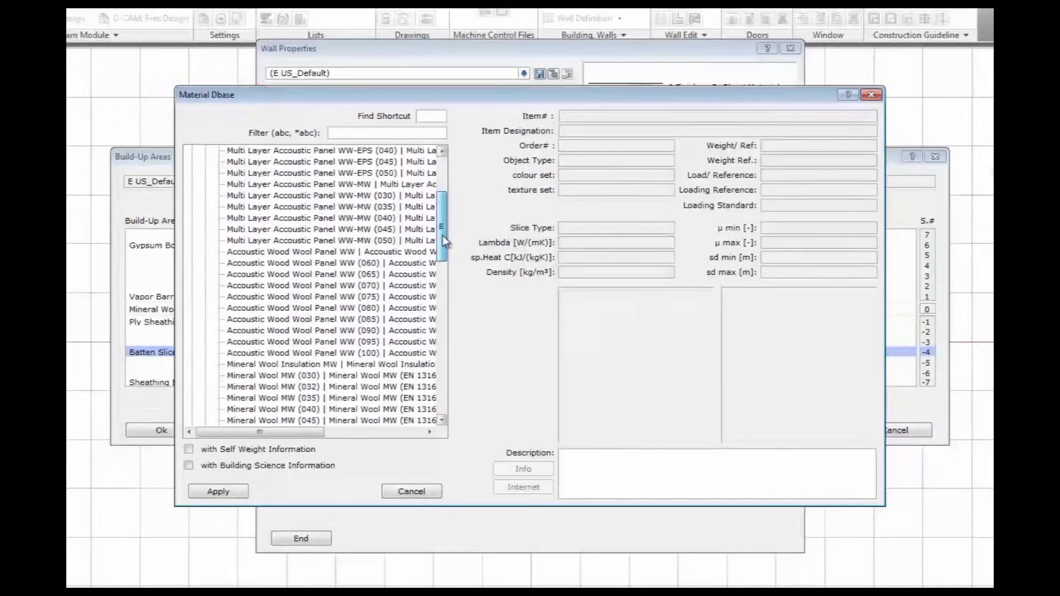
pyautogui.scroll(-1, 386, 270)
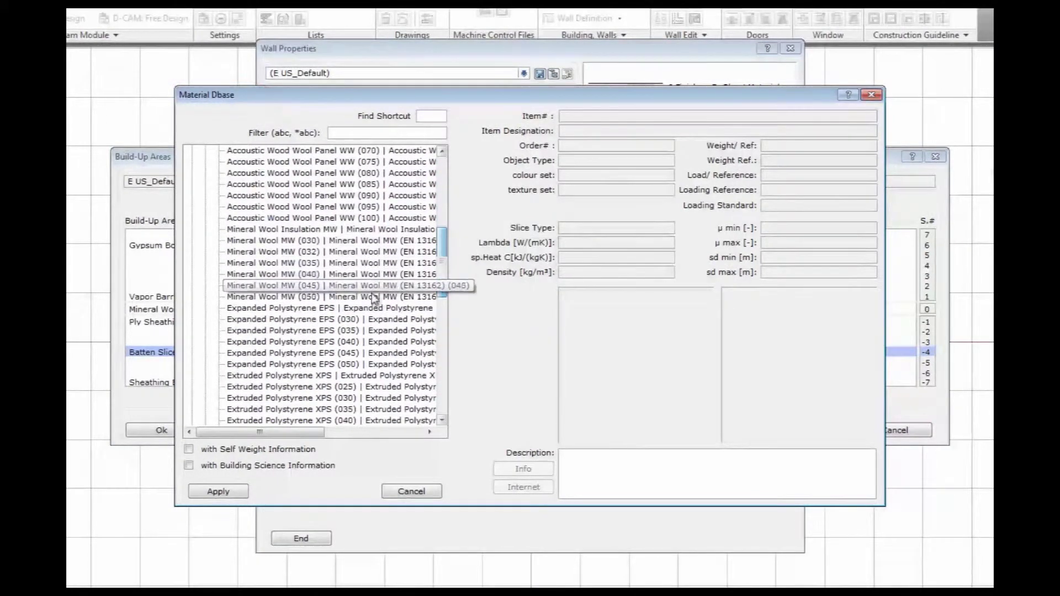
pyautogui.click(339, 342)
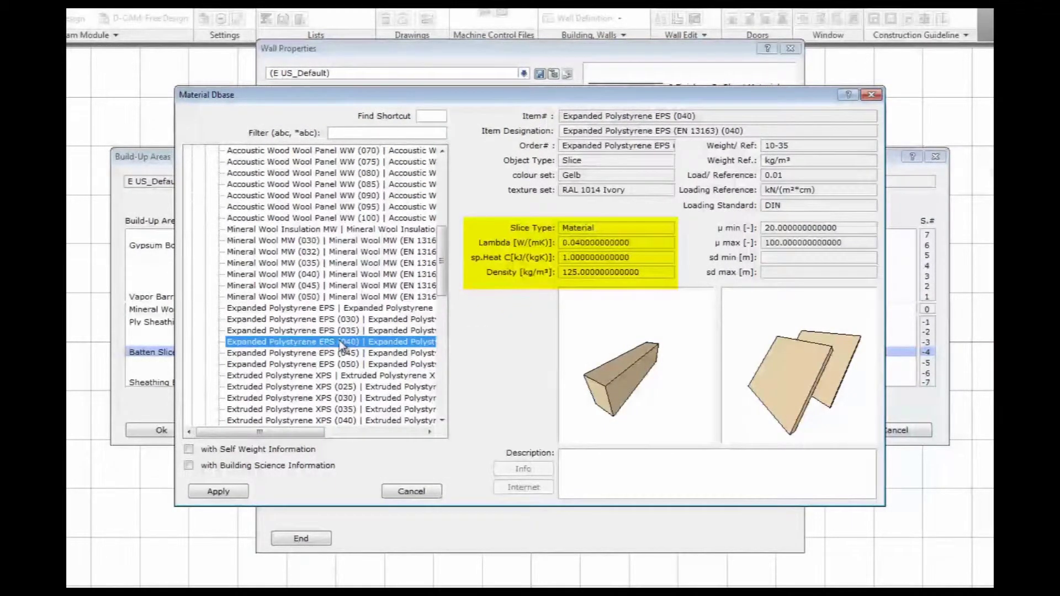
pyautogui.click(229, 491)
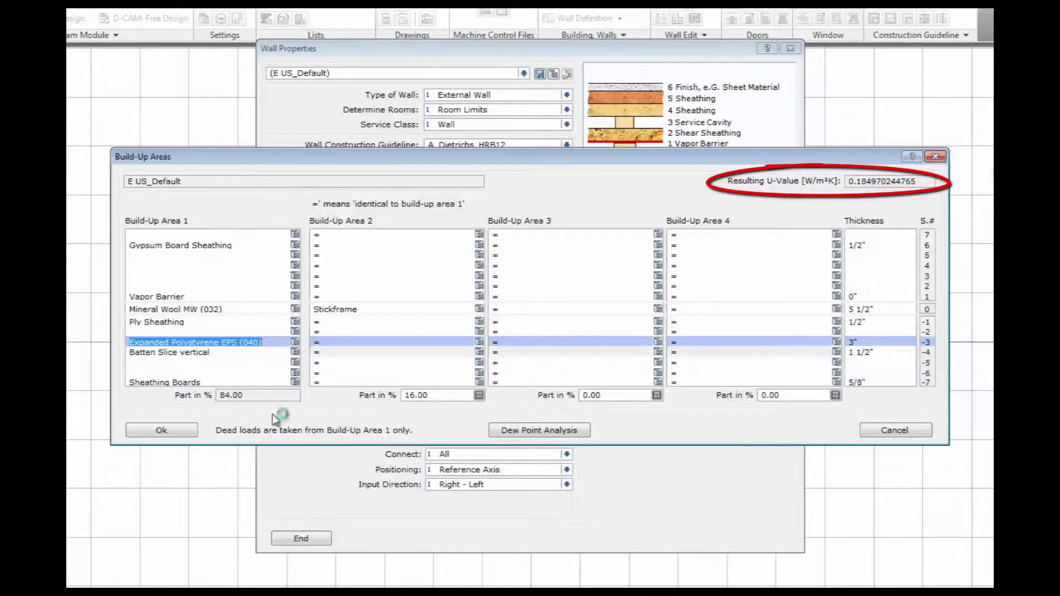
pyautogui.click(190, 432)
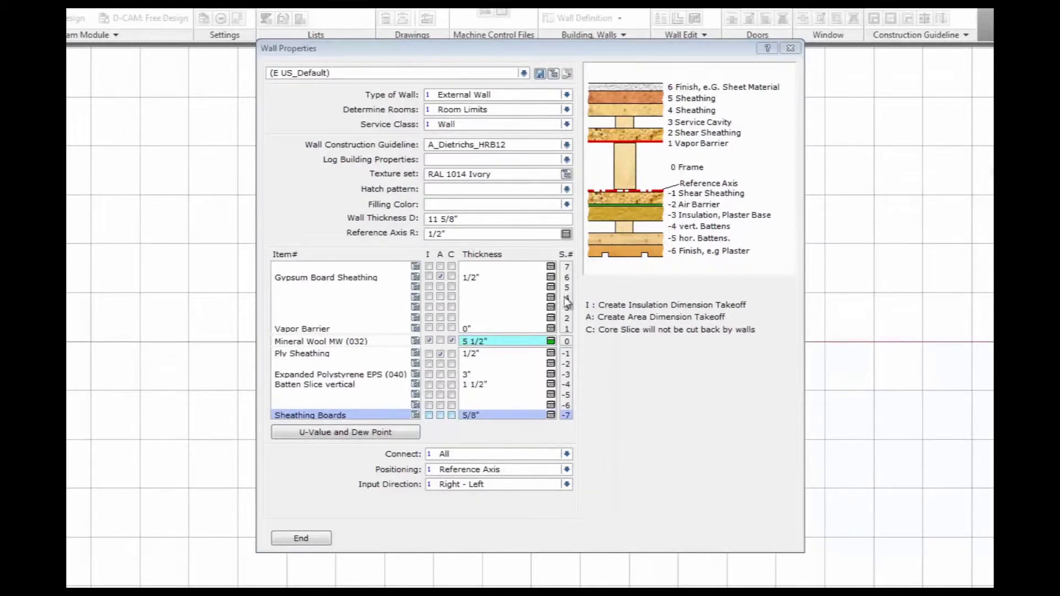
# Set the wall's reference axis distance to 5 5/8" and choose Reference Axis as the positioning.
pyautogui.click(466, 219)
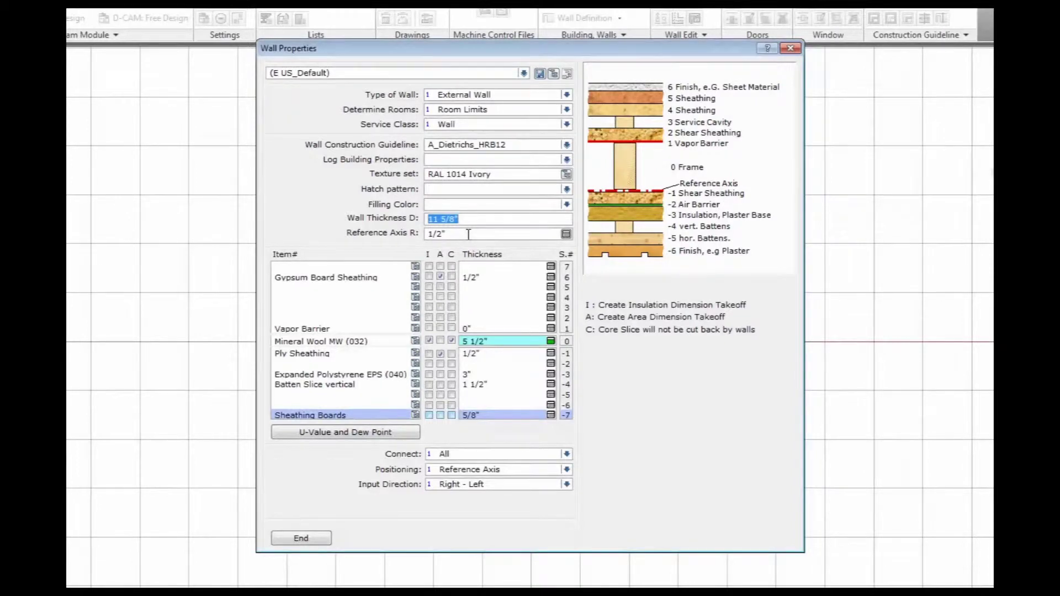
pyautogui.click(468, 234)
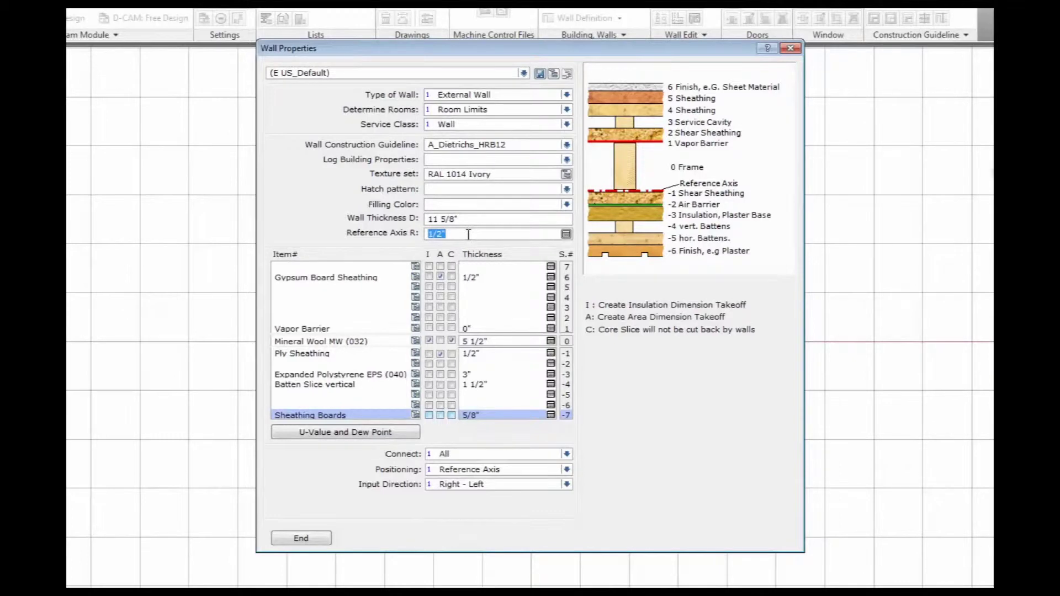
pyautogui.write('5 5/')
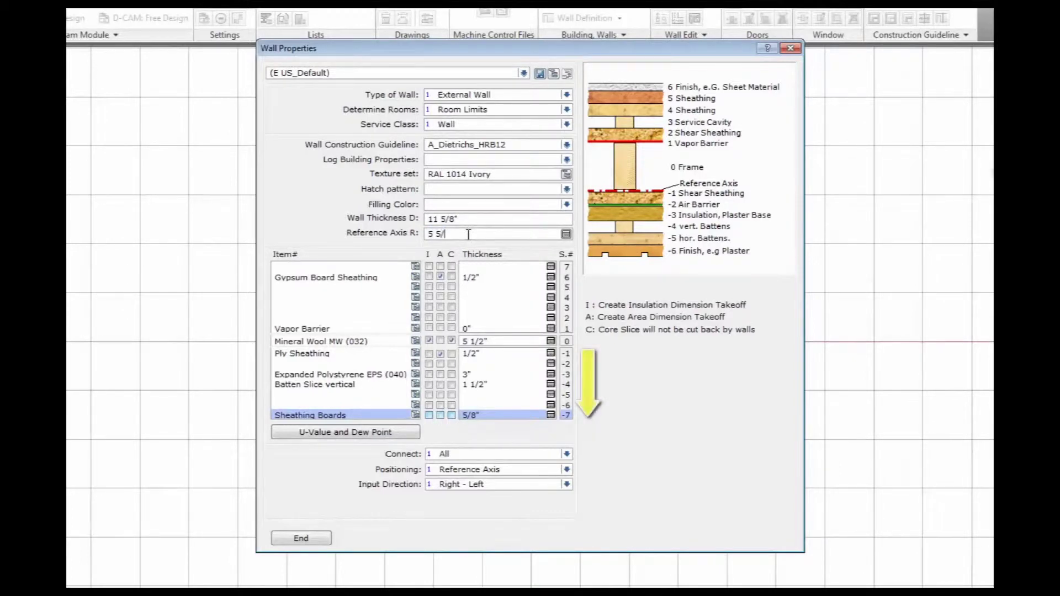
pyautogui.write('8"')
pyautogui.click(567, 469)
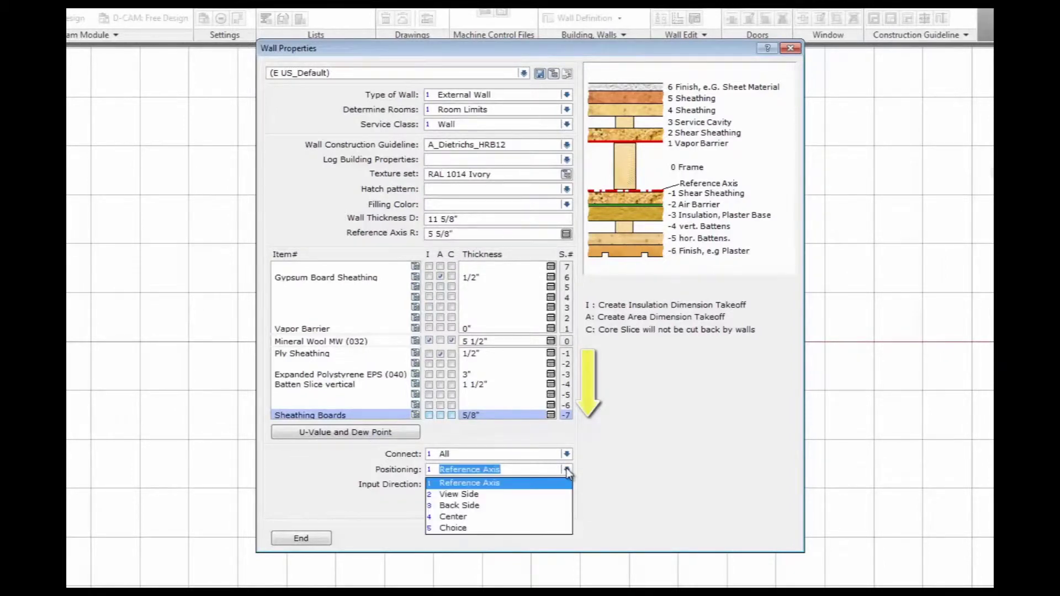
pyautogui.click(458, 484)
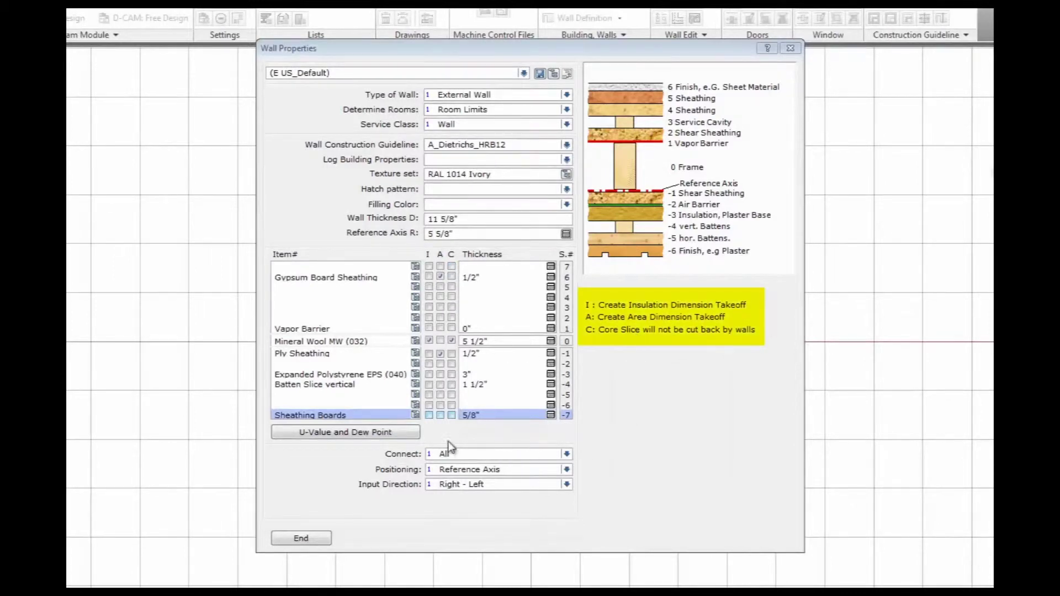
# Enable area dimension takeoff for the Sheathing Boards slice -7 and insulation dimension takeoff for the Expanded Polystyrene slice -3.
pyautogui.click(441, 416)
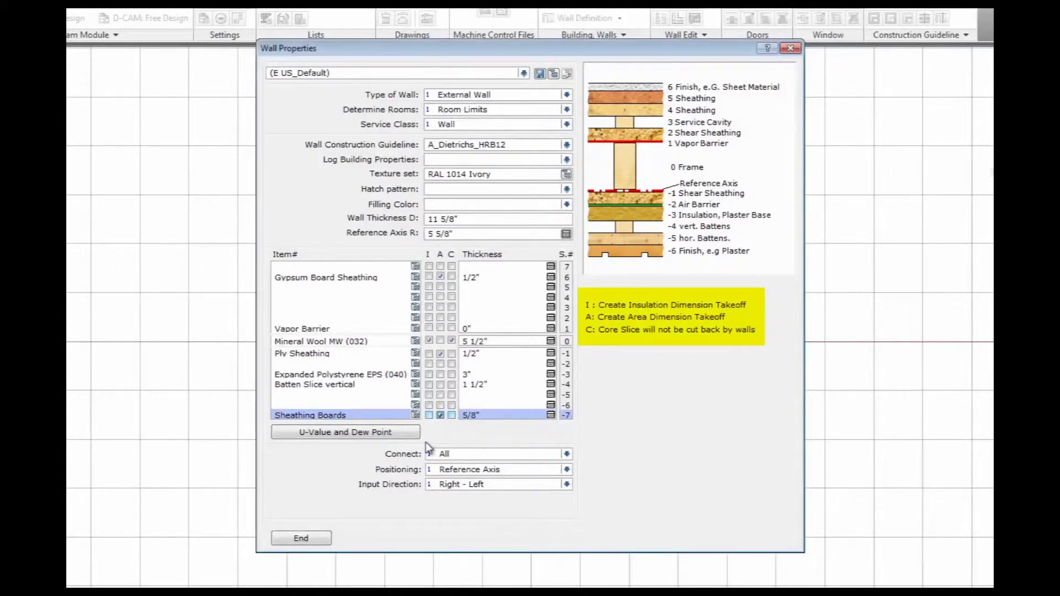
pyautogui.click(457, 375)
pyautogui.click(430, 374)
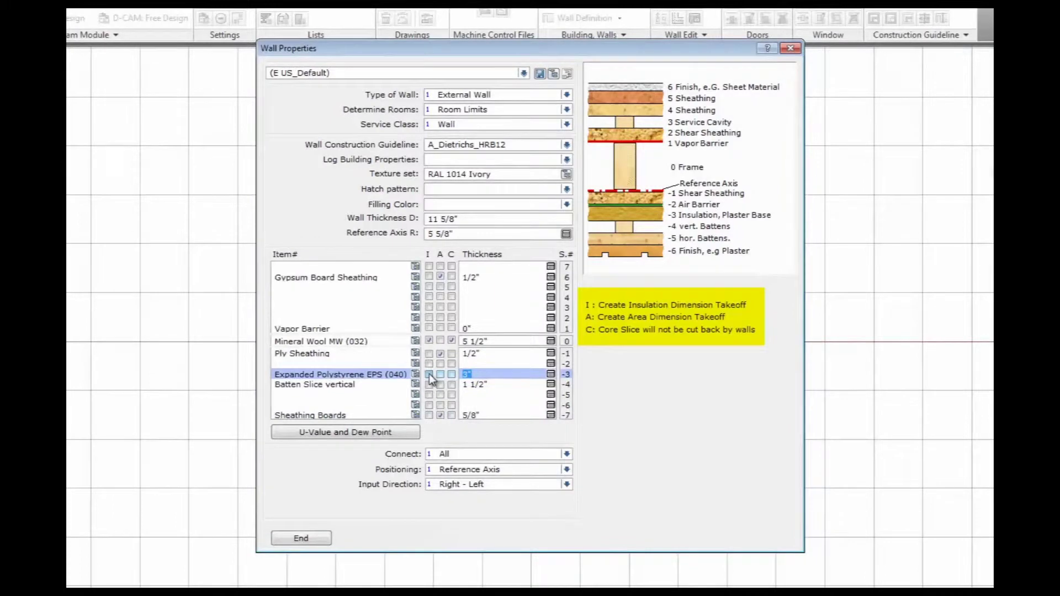
pyautogui.click(484, 354)
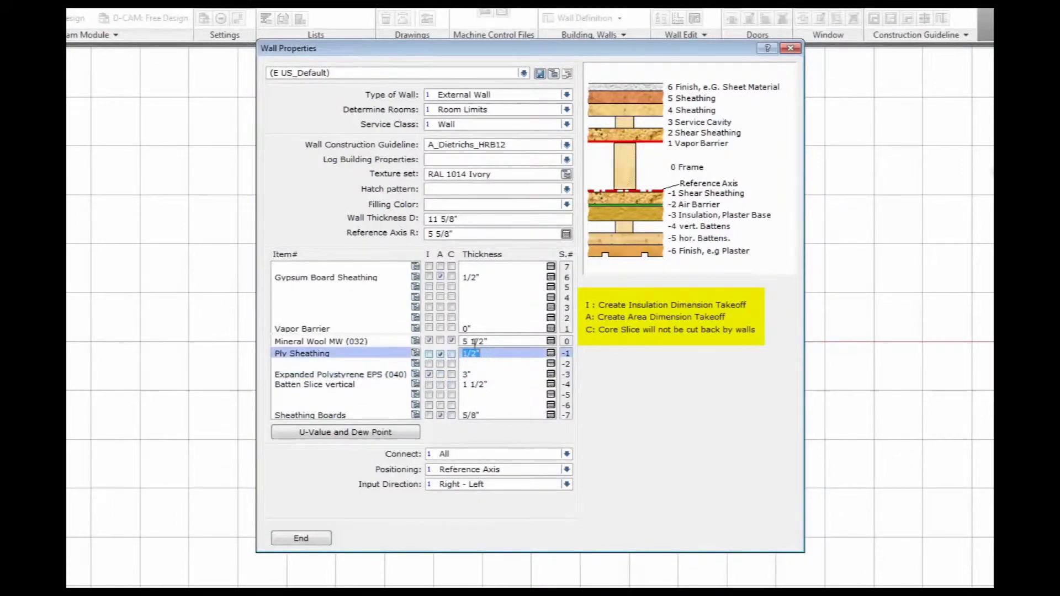
pyautogui.click(488, 341)
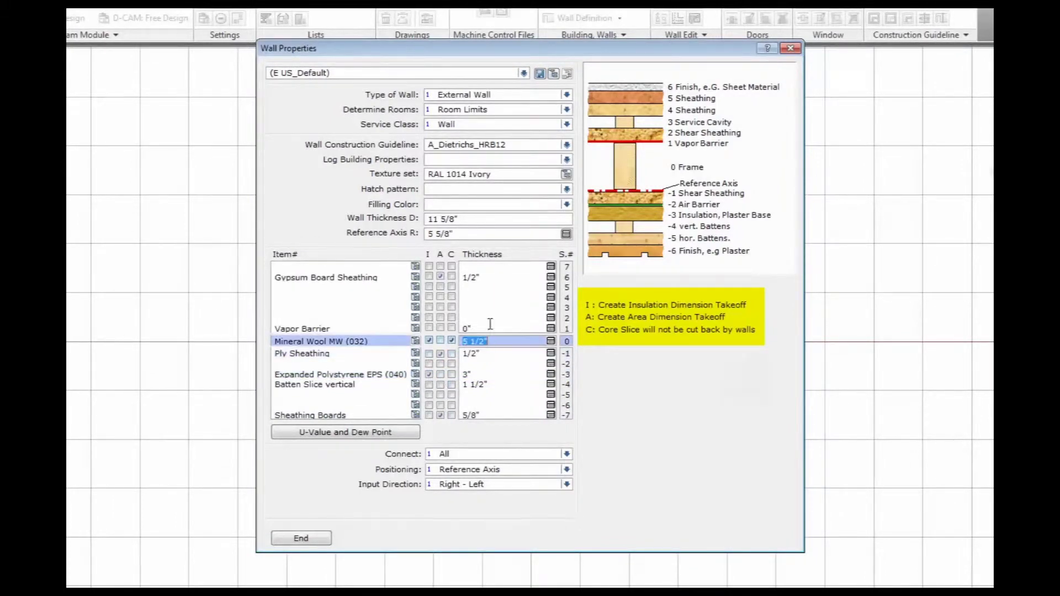
pyautogui.click(488, 278)
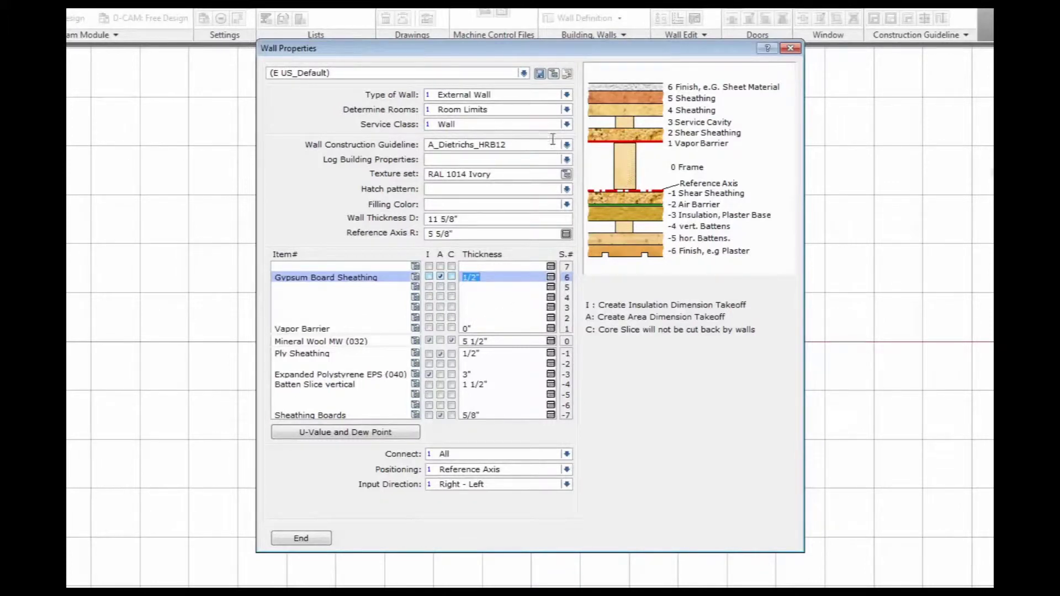
# Save the wall settings as E US_ExtIns_Vent_Siding, overwriting the existing settings, and finish the wall properties.
pyautogui.click(539, 76)
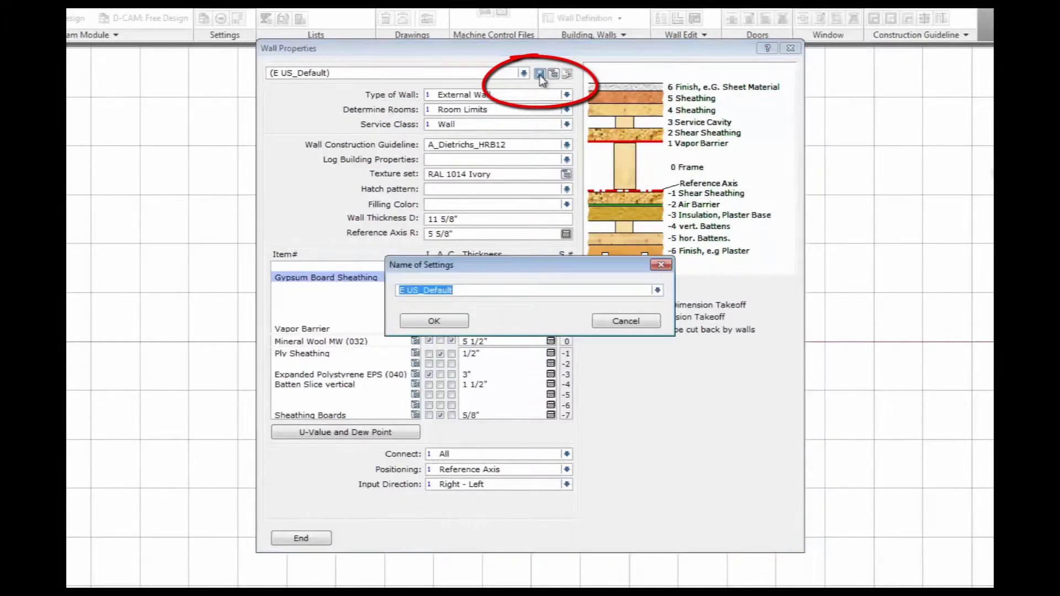
pyautogui.click(462, 290)
pyautogui.doubleClick(462, 291)
pyautogui.press('Left')
pyautogui.press('Right')
pyautogui.press('Delete')
pyautogui.press('Delete')
pyautogui.write('E')
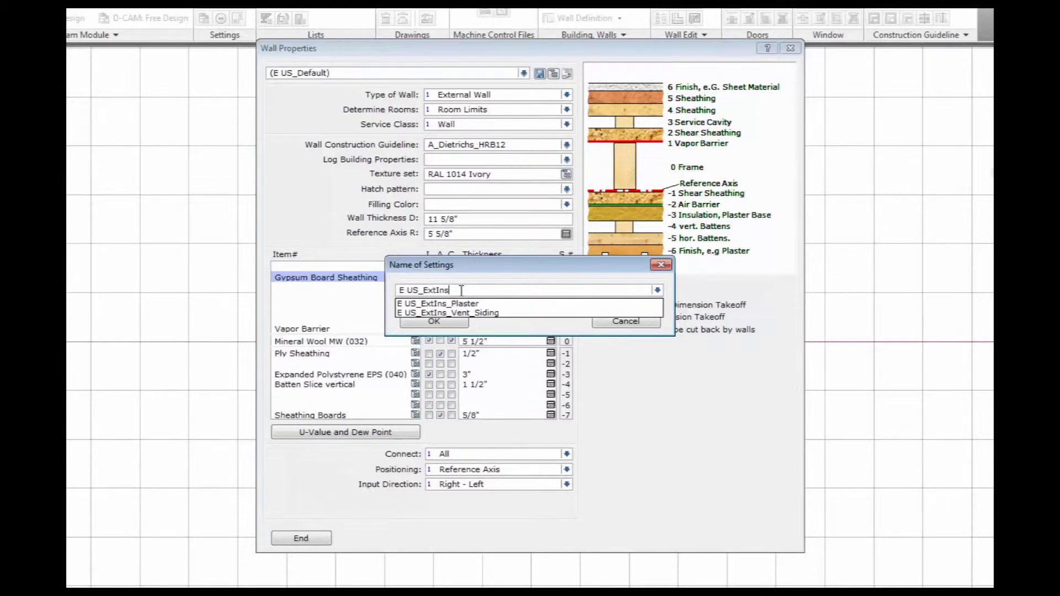
pyautogui.write('xtIns_Vent_Siding')
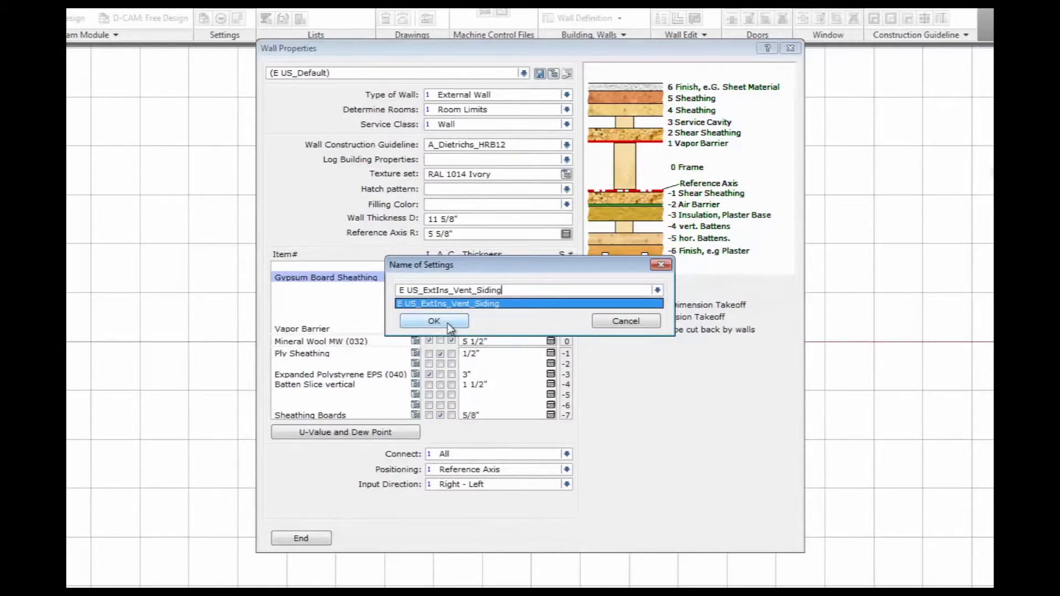
pyautogui.click(447, 323)
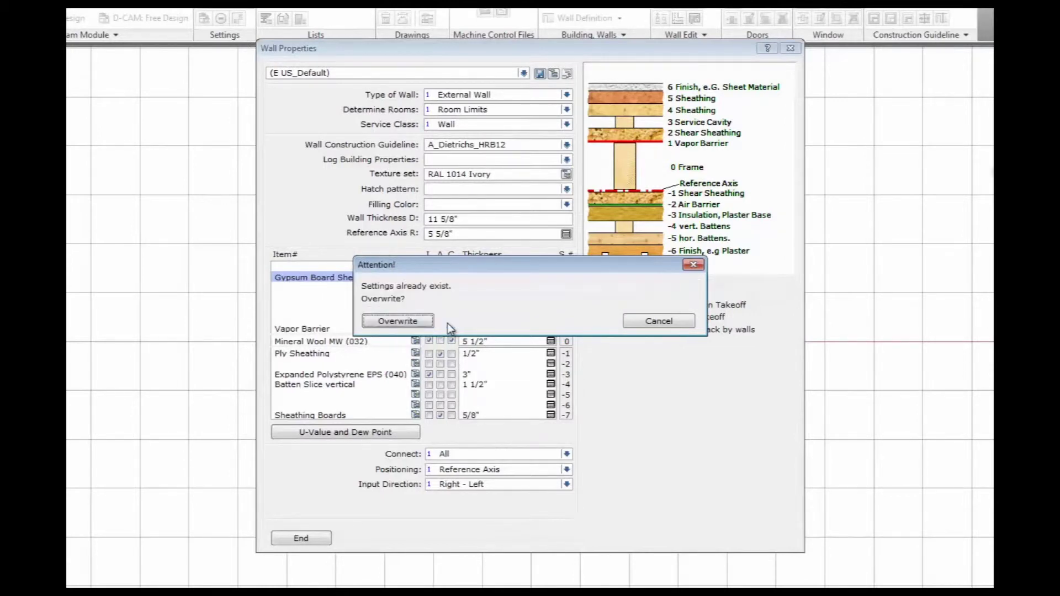
pyautogui.click(416, 323)
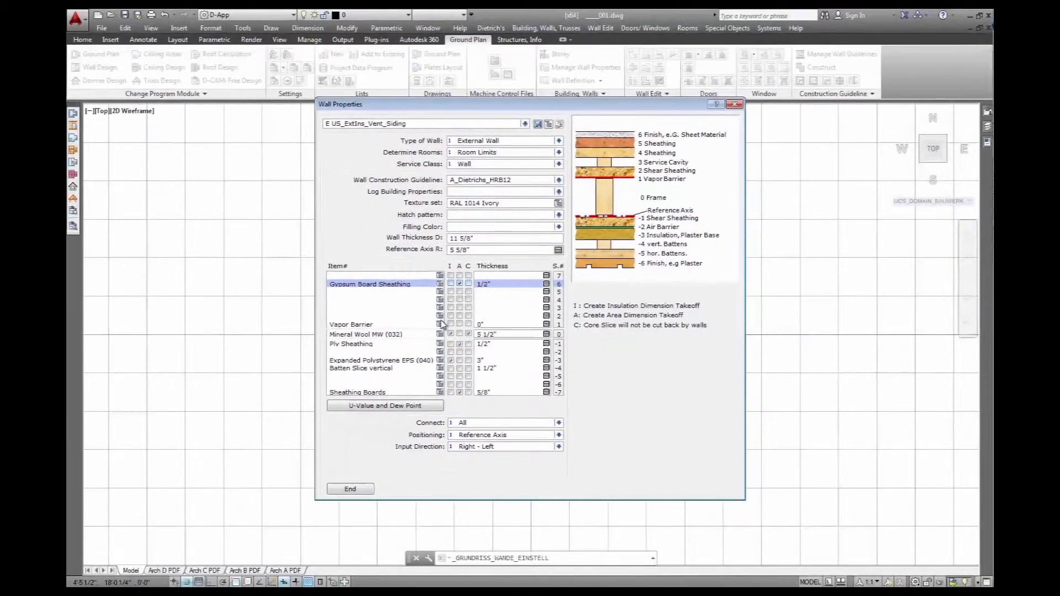
pyautogui.click(351, 489)
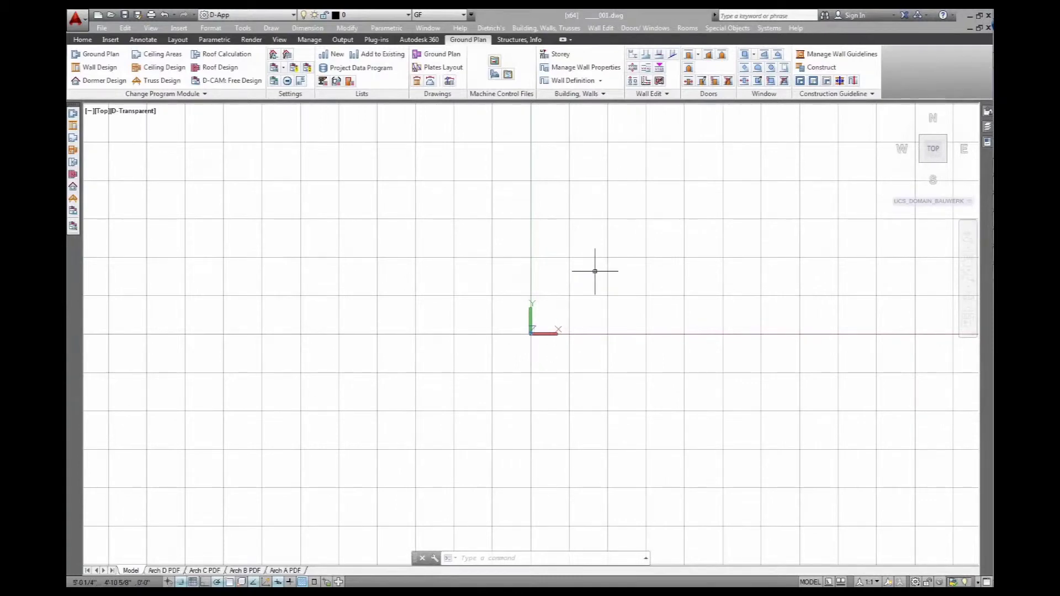
# Start a wall definition with E US_ExtIns_Vent_Siding, using Reference Axis positioning, and accept the wall input settings.
pyautogui.moveTo(591, 271)
pyautogui.mouseDown(button='middle')
pyautogui.moveTo(458, 327)
pyautogui.moveTo(352, 397)
pyautogui.mouseUp(button='middle')
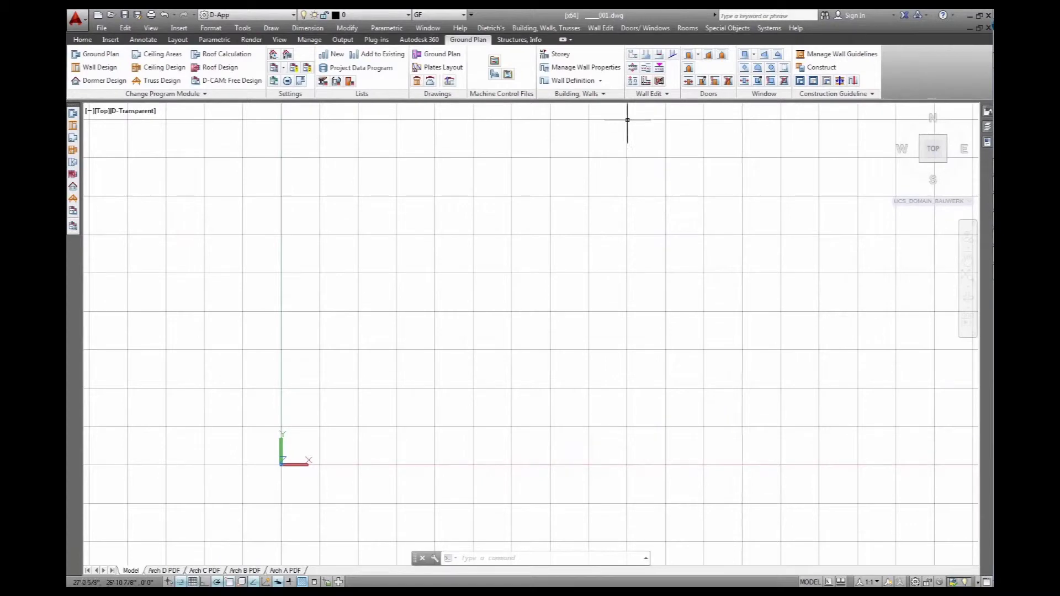
pyautogui.click(600, 82)
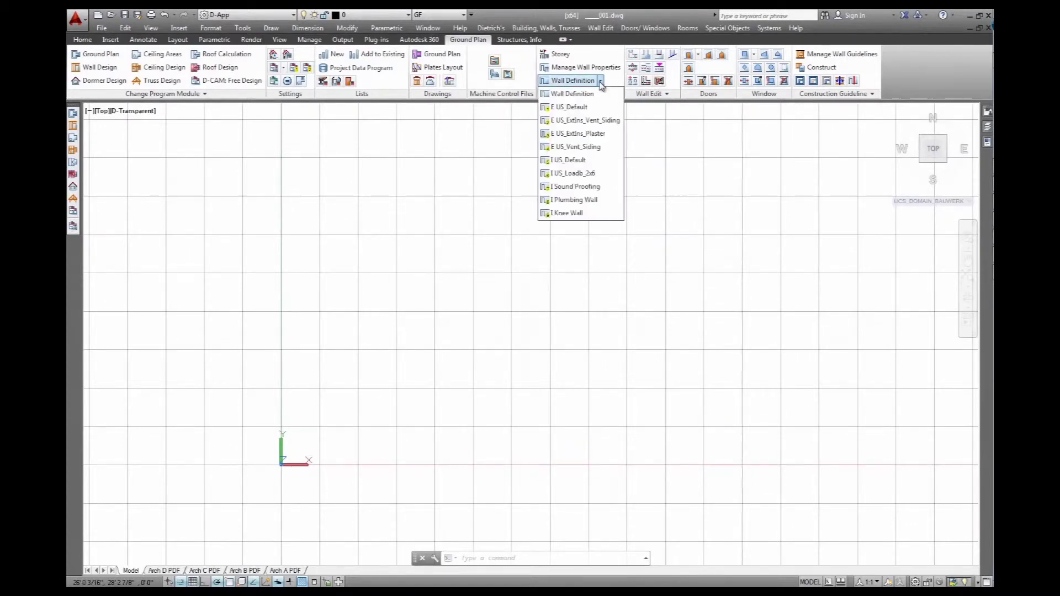
pyautogui.click(574, 121)
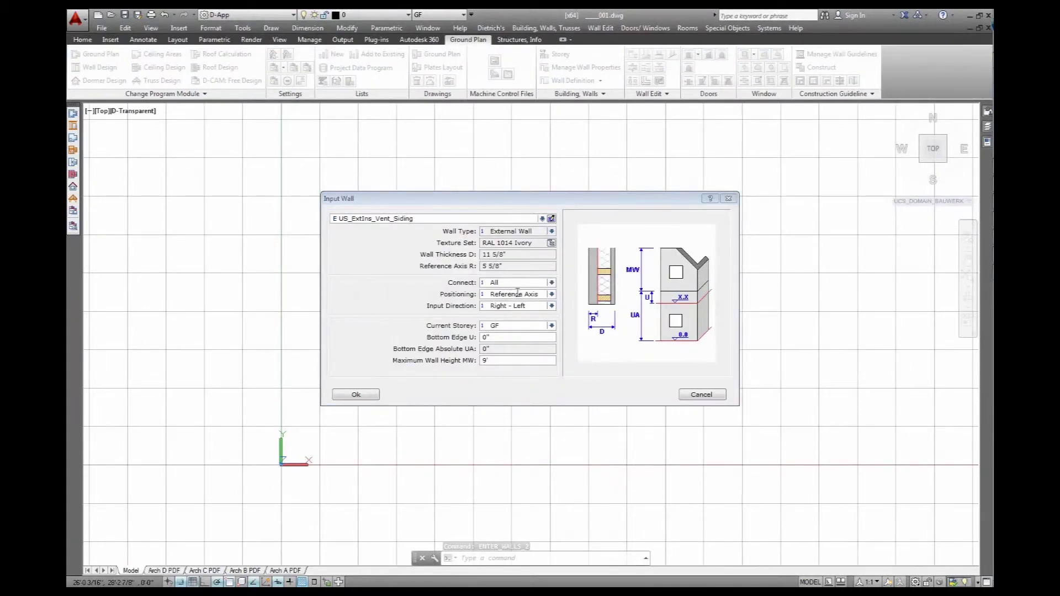
pyautogui.click(552, 295)
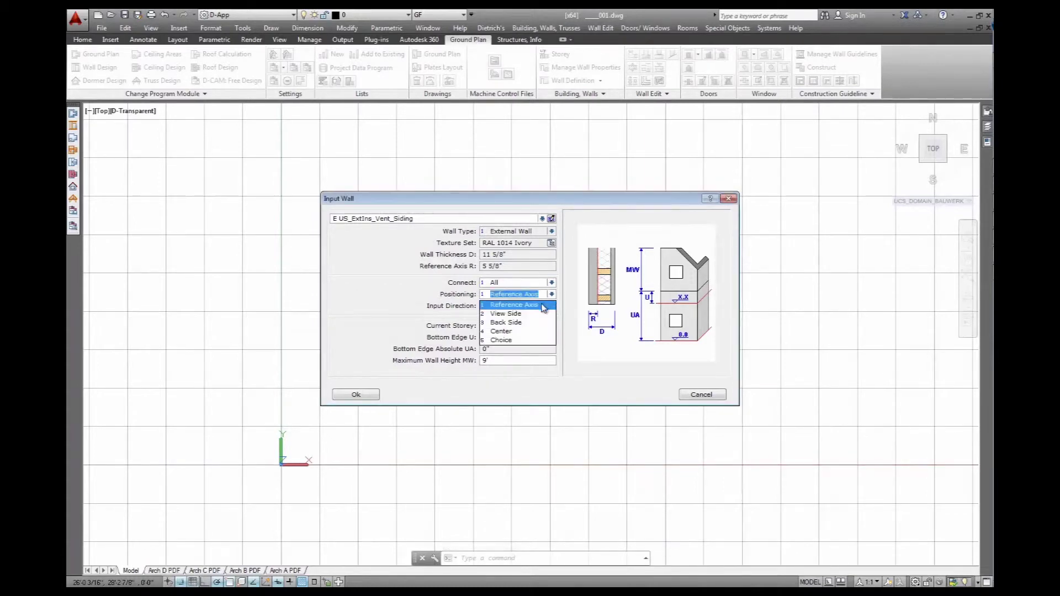
pyautogui.click(535, 305)
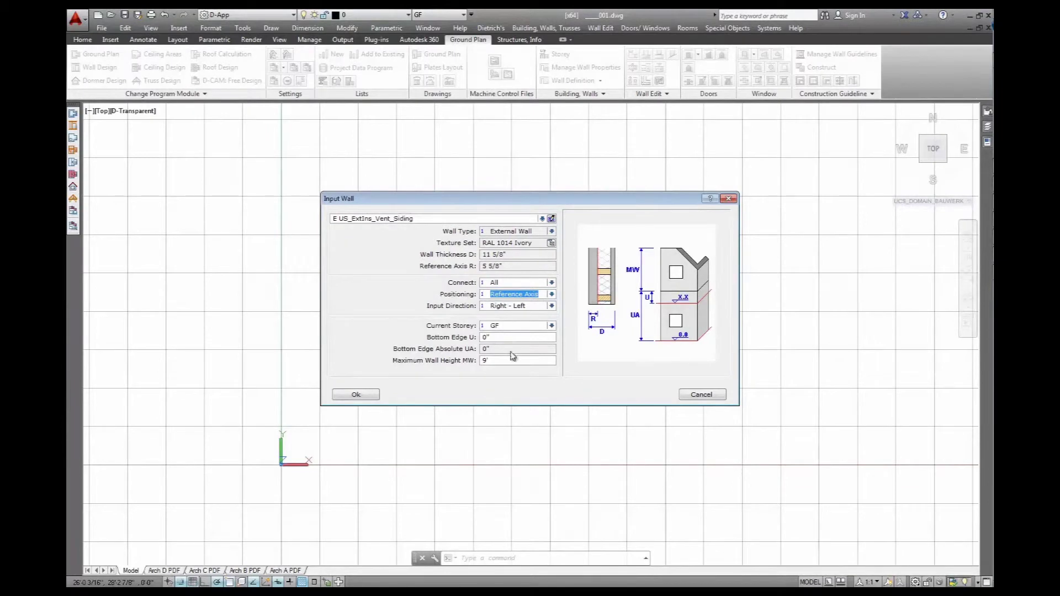
pyautogui.click(369, 396)
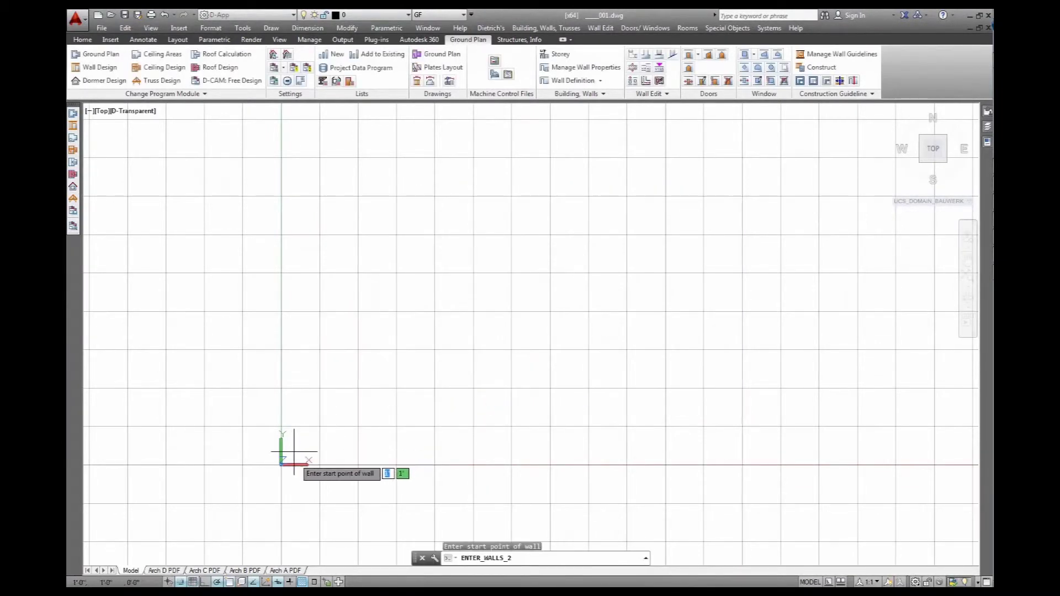
# Draw a closed six-wall outline from the origin: 21' up, 18' right, 6' down, 12' right, 15' down, and back to the origin.
pyautogui.click(281, 465)
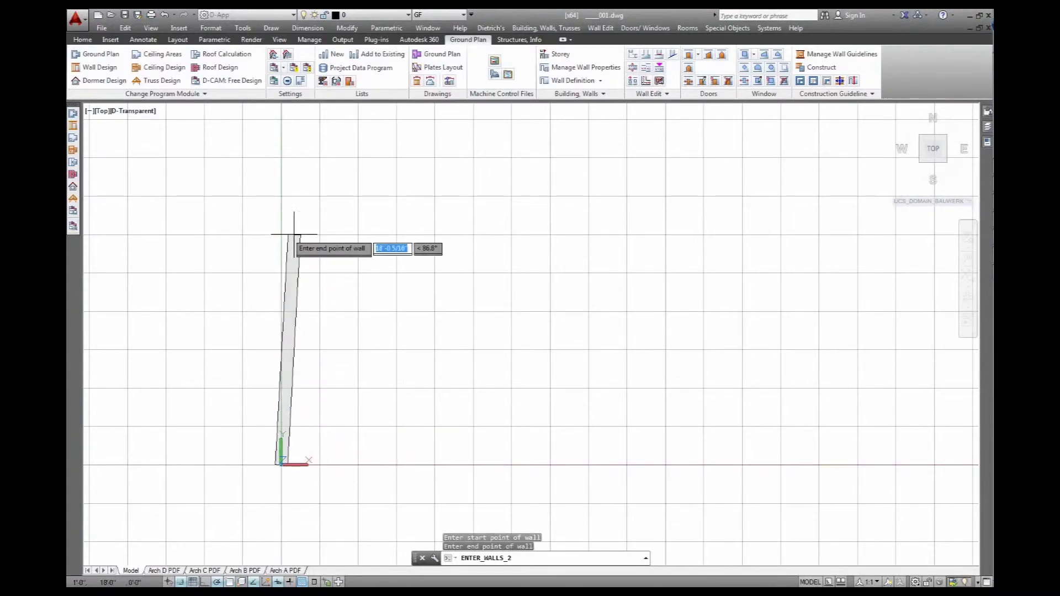
pyautogui.click(281, 195)
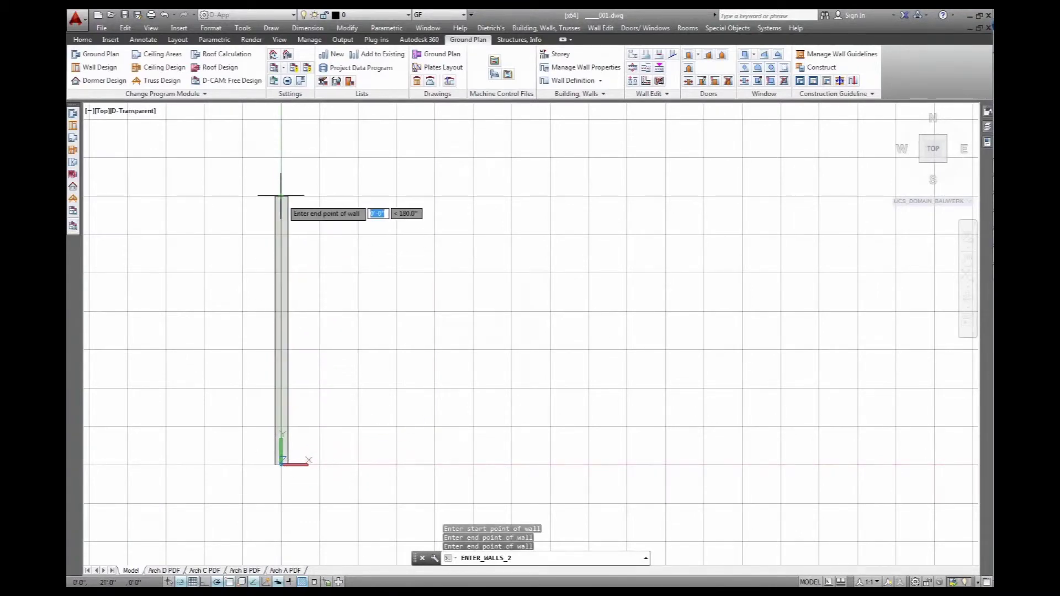
pyautogui.click(512, 195)
pyautogui.click(511, 272)
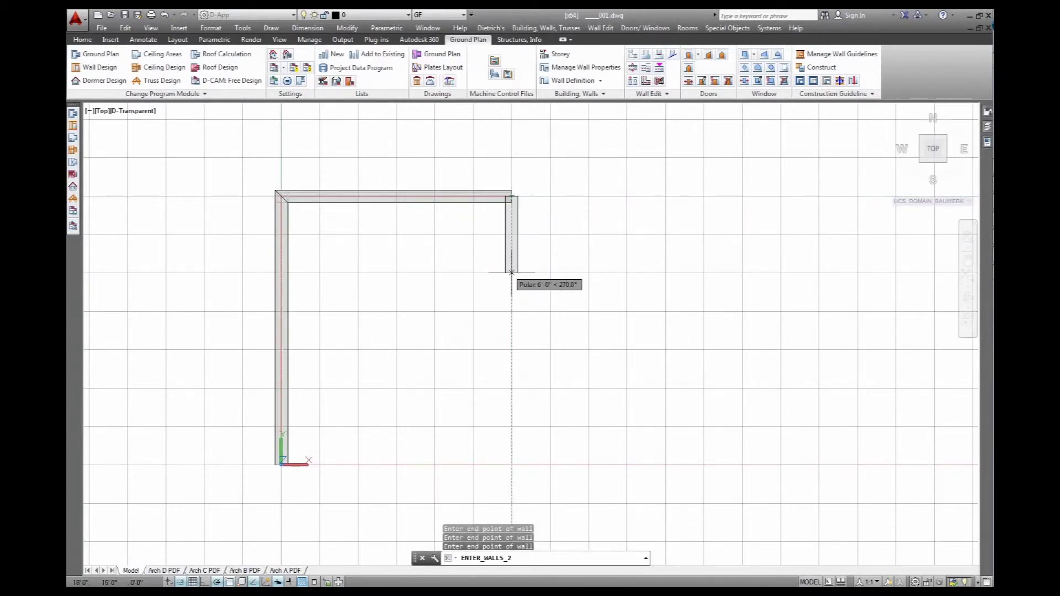
pyautogui.click(665, 272)
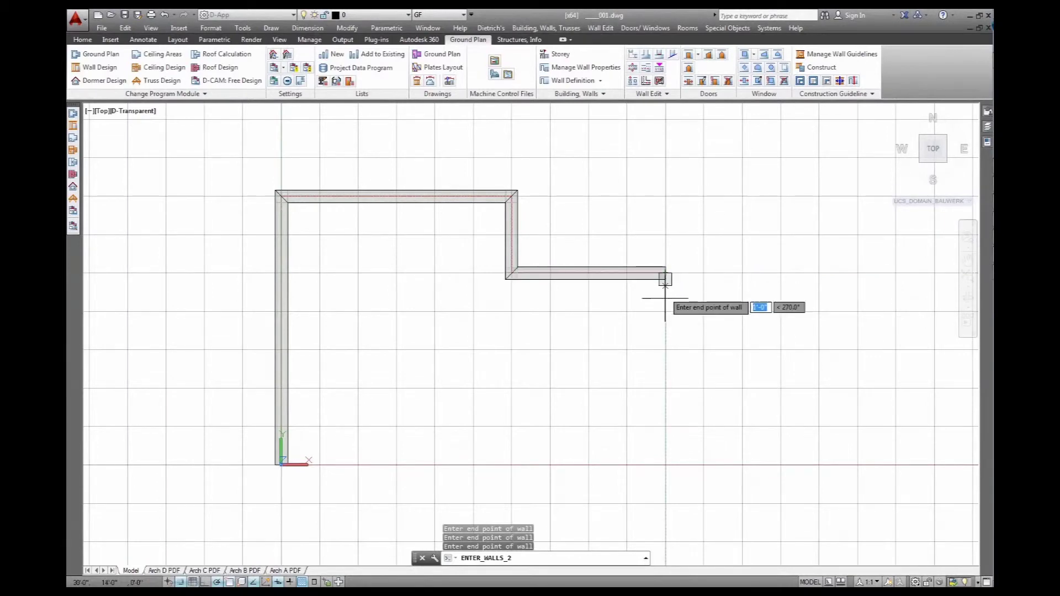
pyautogui.click(666, 466)
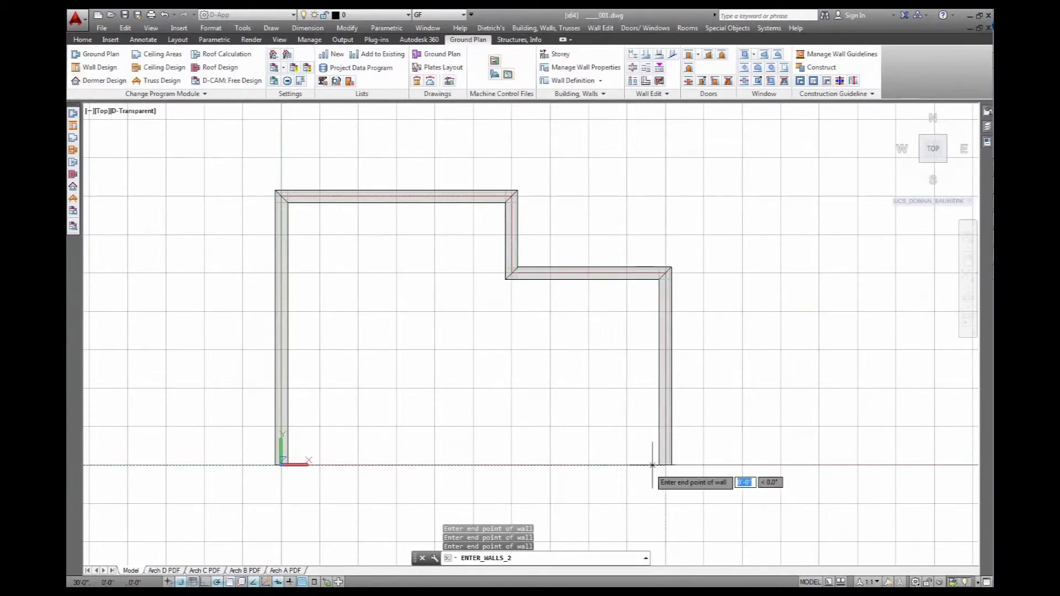
pyautogui.click(281, 465)
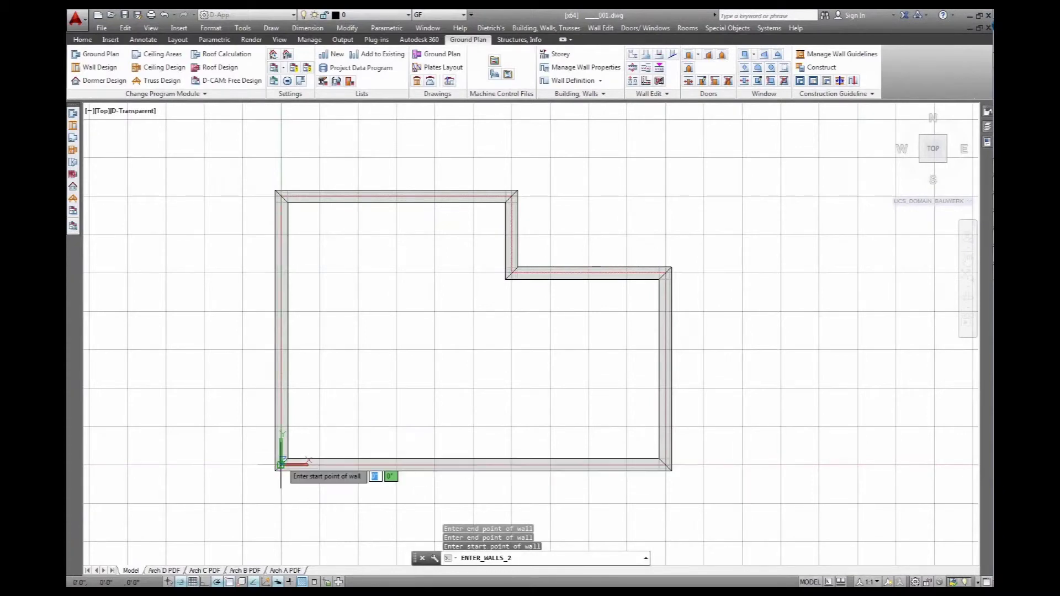
pyautogui.press('Escape')
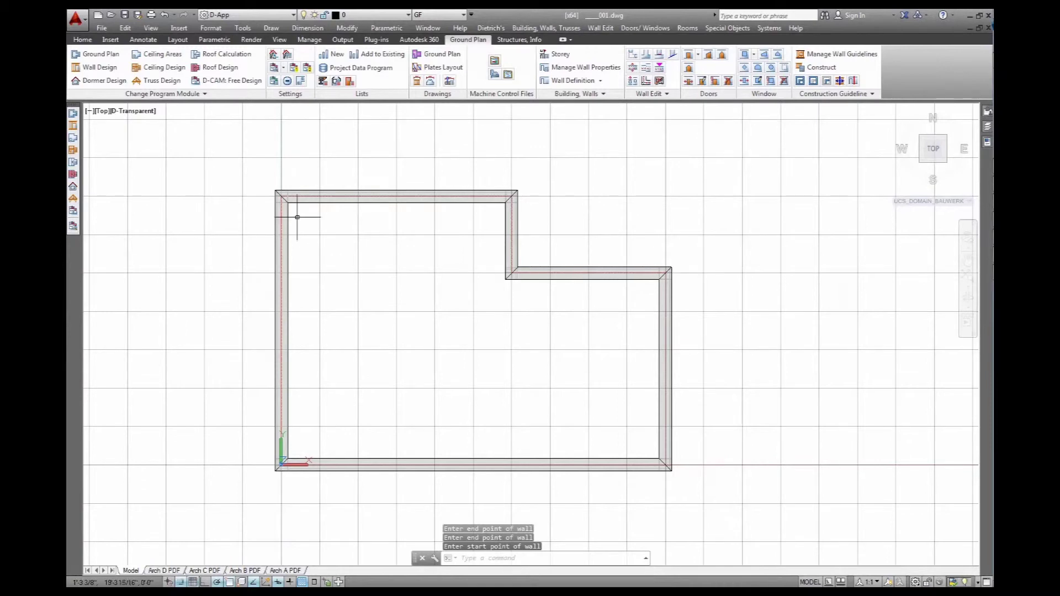
# Turn off the drawing grid and examine the slices and reference axes at the upper-left wall corner.
pyautogui.moveTo(297, 218); pyautogui.dragTo(443, 246, button='middle')
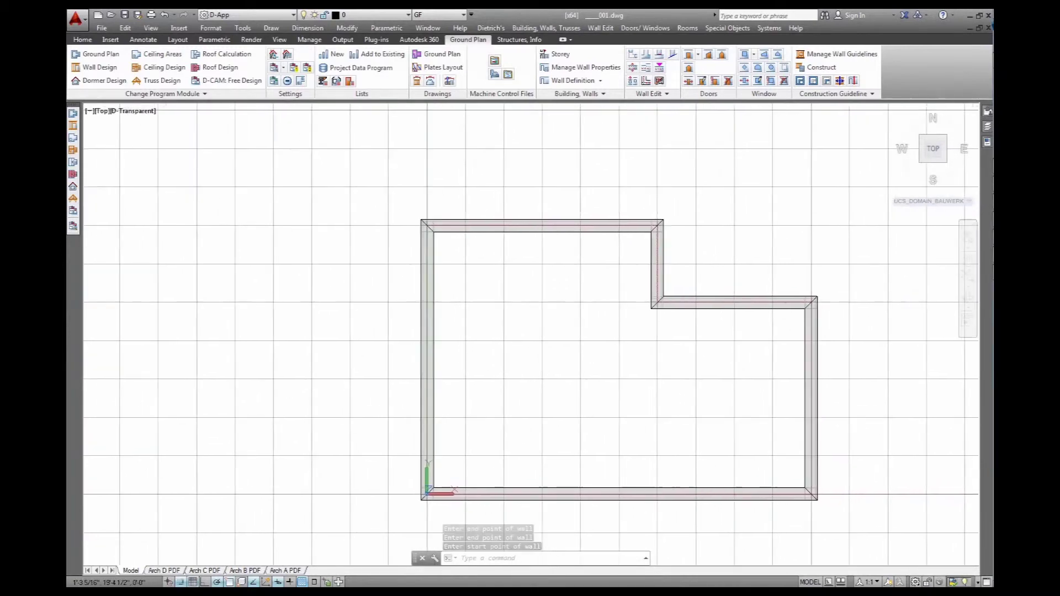
pyautogui.scroll(10, 425, 227)
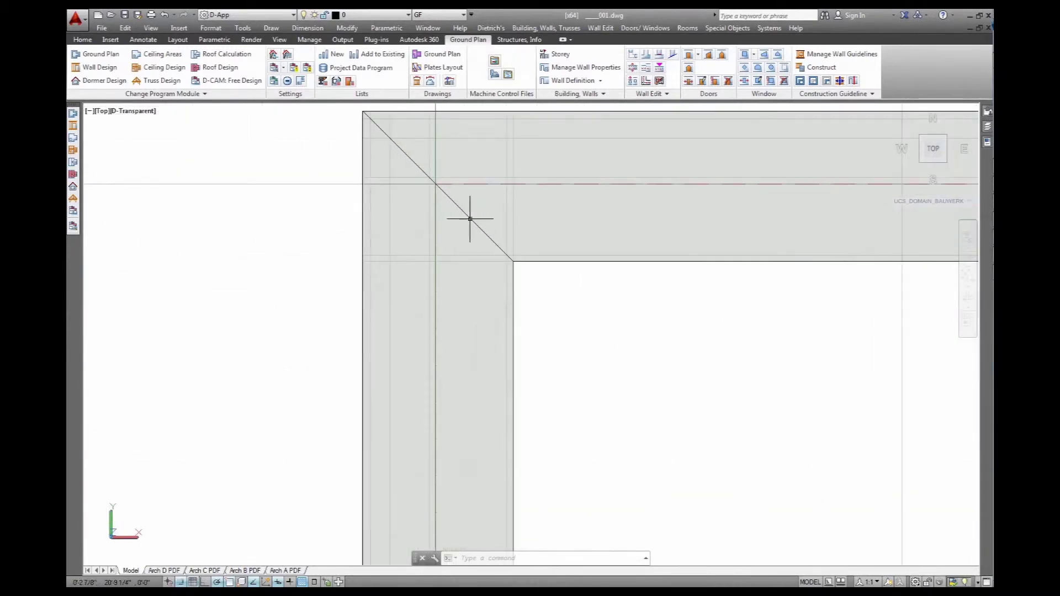
pyautogui.moveTo(513, 221); pyautogui.dragTo(498, 253, button='middle')
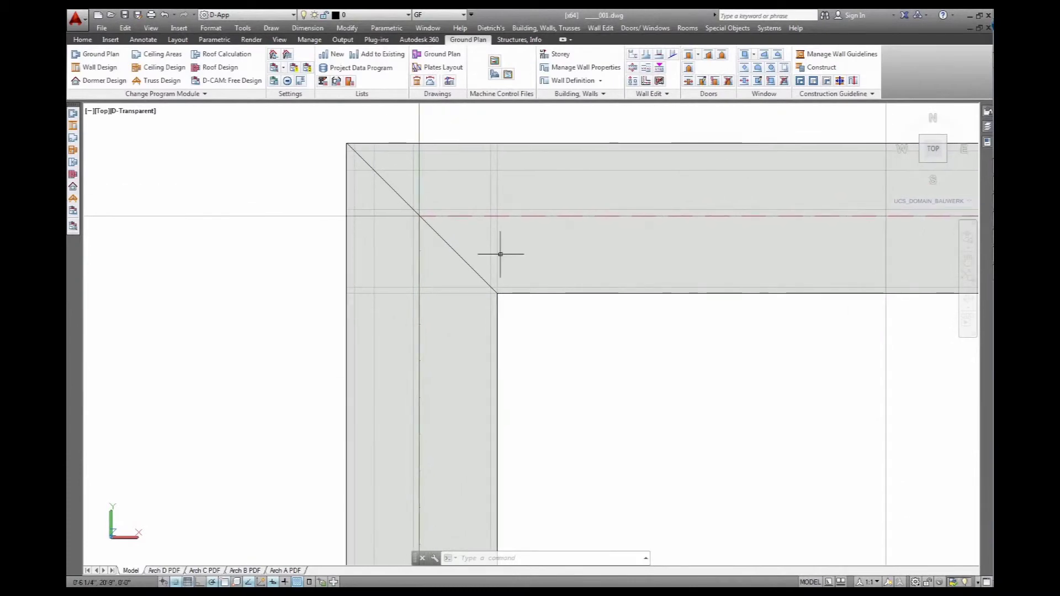
pyautogui.press('F7')
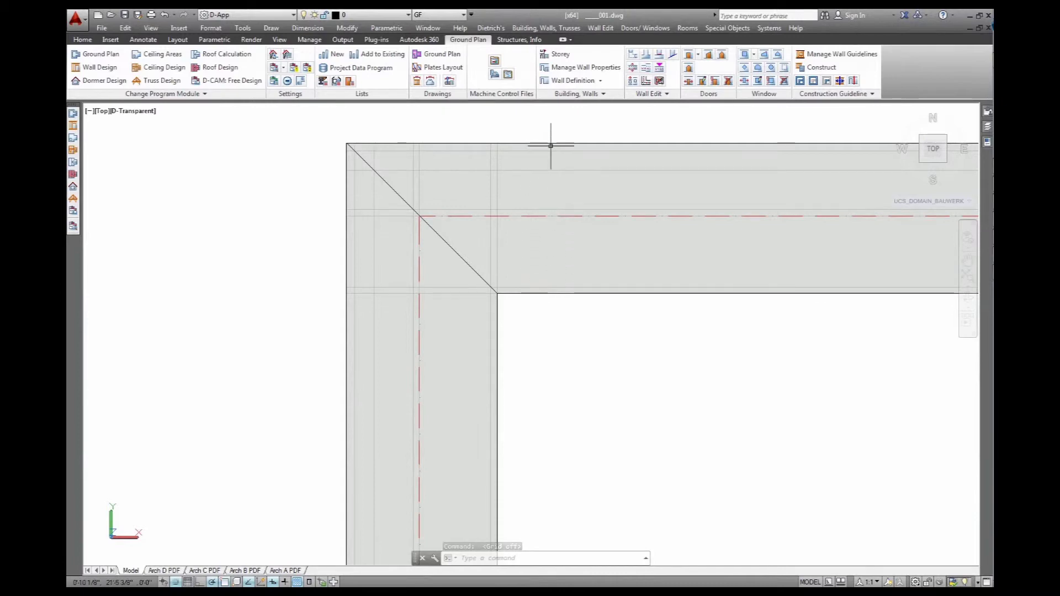
pyautogui.scroll(-10, 569, 302)
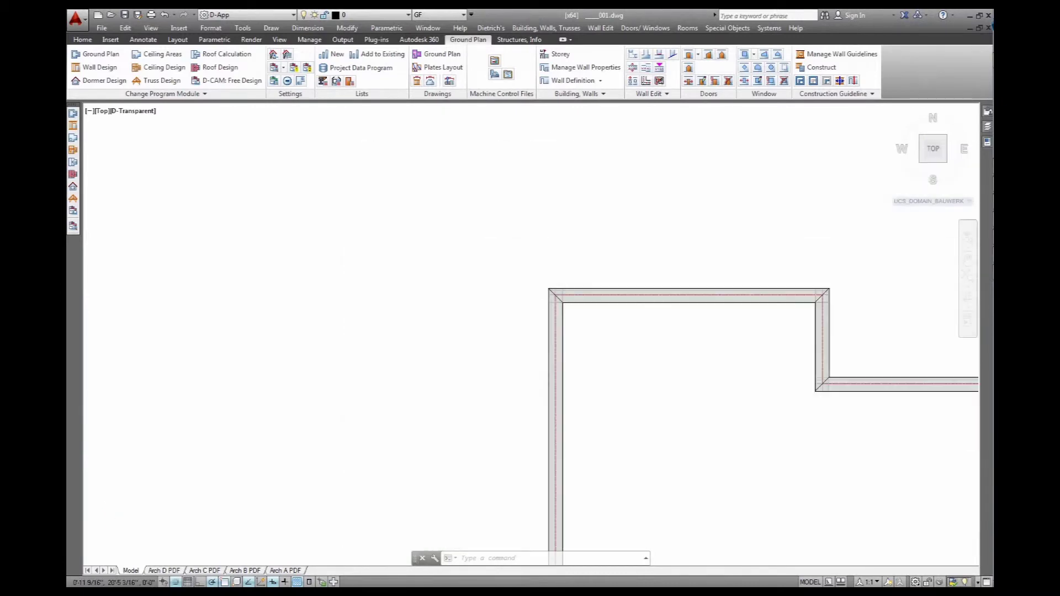
pyautogui.moveTo(634, 383); pyautogui.dragTo(485, 276, button='middle')
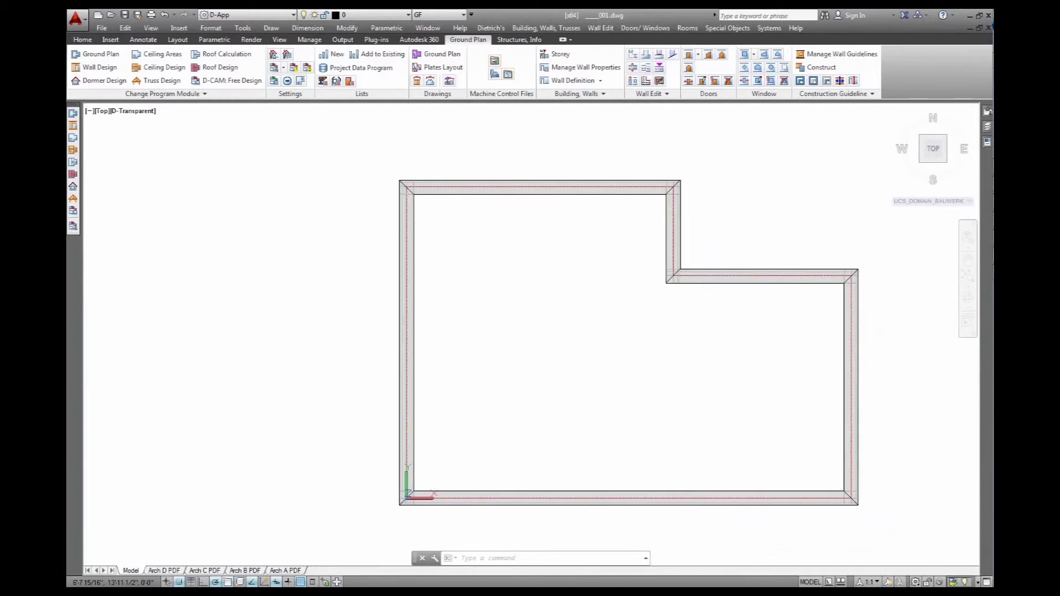
# Review the properties of the 18' back wall in a 3D view and accept them without changes.
pyautogui.keyDown('shift'); pyautogui.moveTo(521, 387); pyautogui.dragTo(569, 306, button='middle'); pyautogui.keyUp('shift')
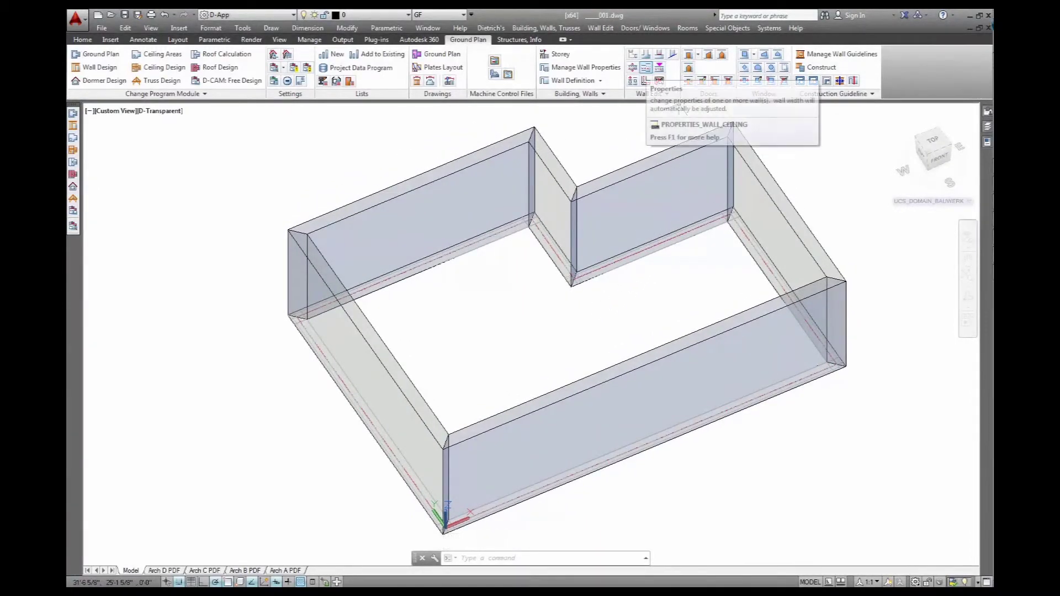
pyautogui.click(646, 67)
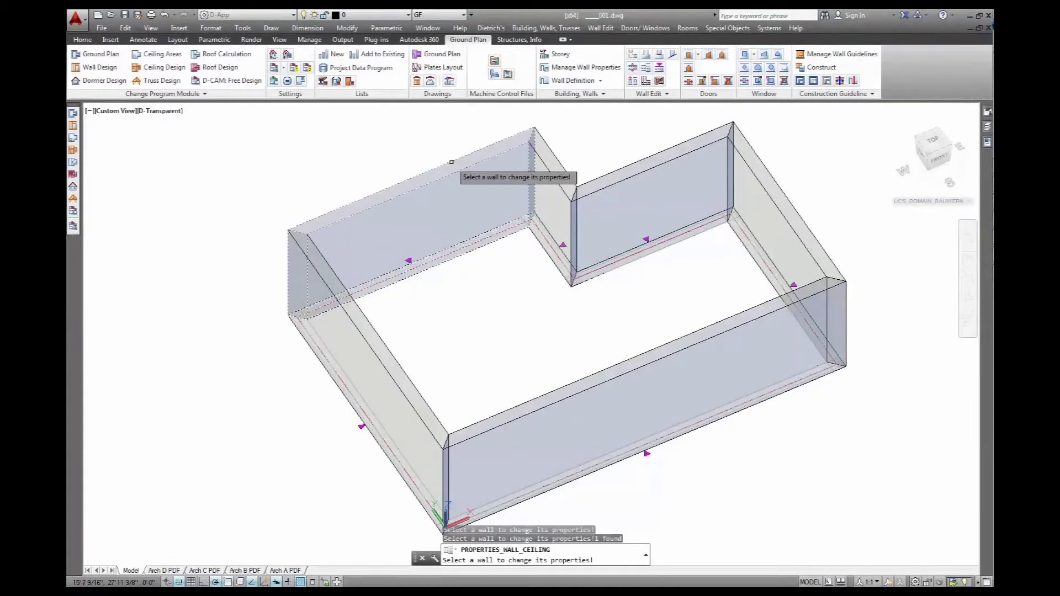
pyautogui.click(469, 204)
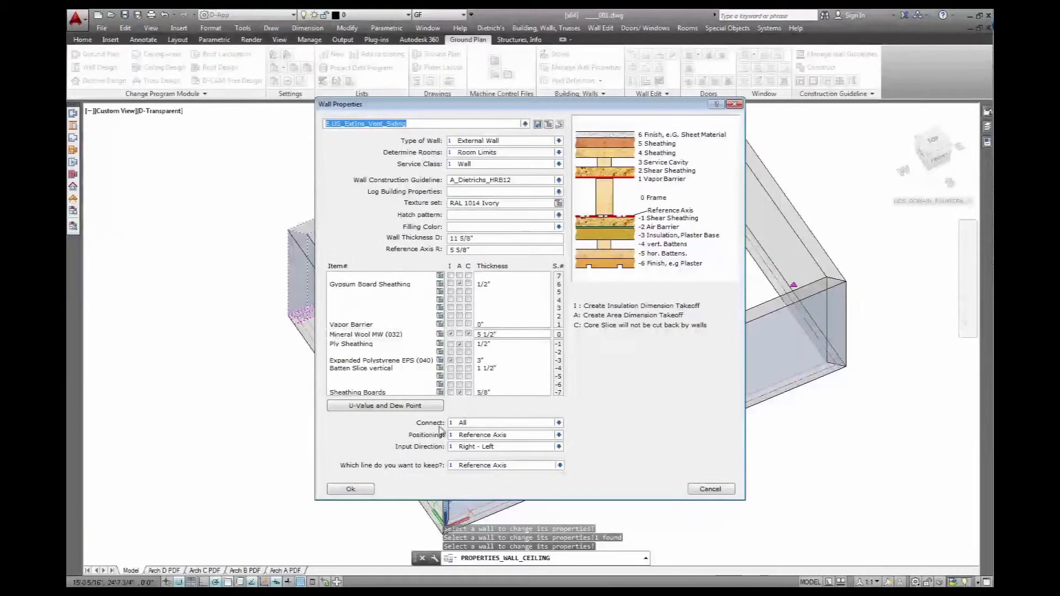
pyautogui.click(351, 490)
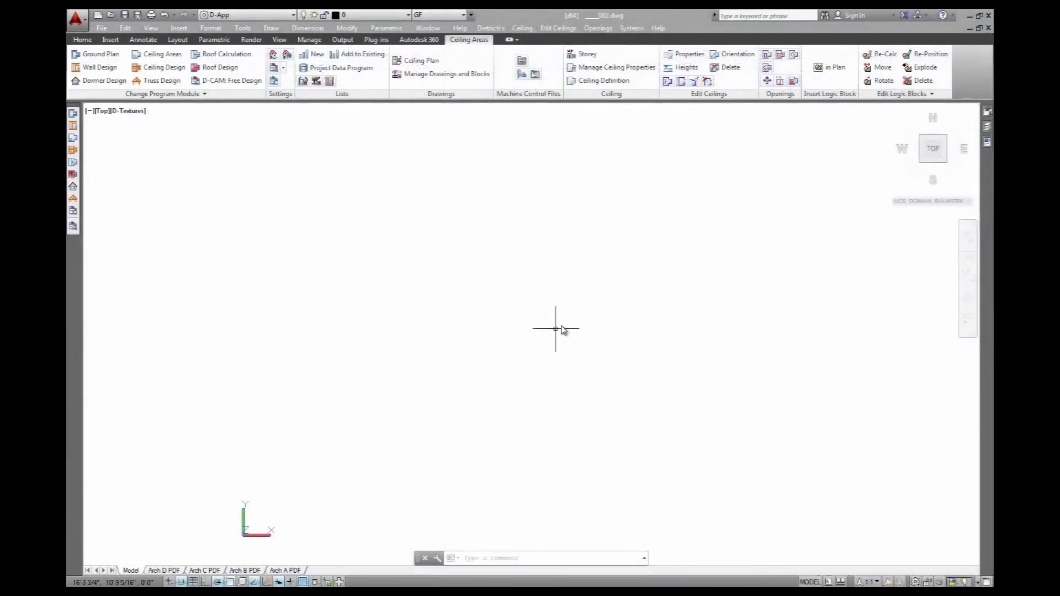
# Review the IF Framed Ceiling - IF Floor build-up and the available framed ceiling presets without changing the ceiling properties.
pyautogui.click(612, 68)
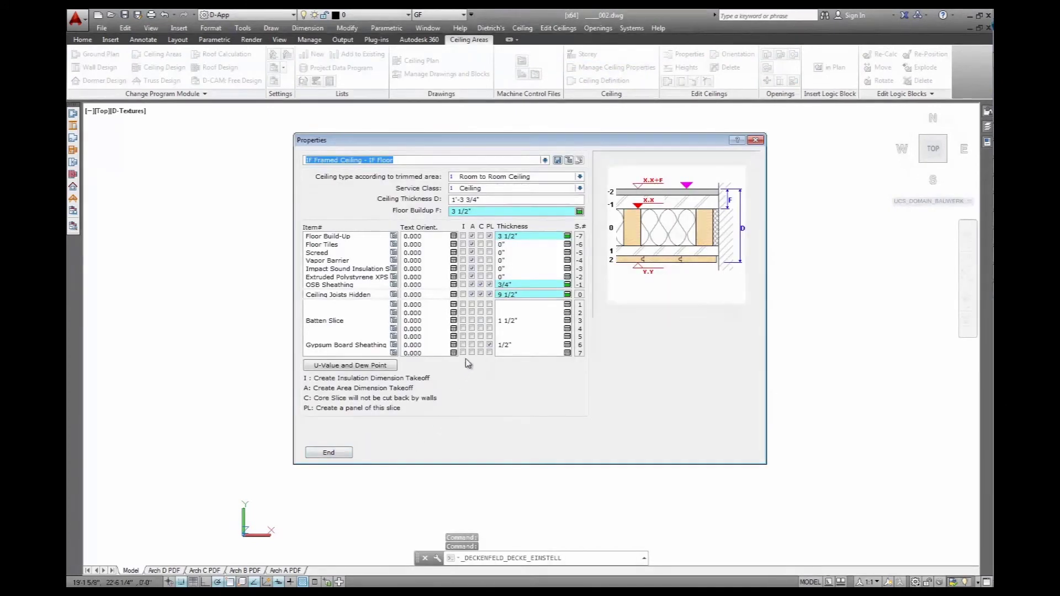
pyautogui.click(545, 160)
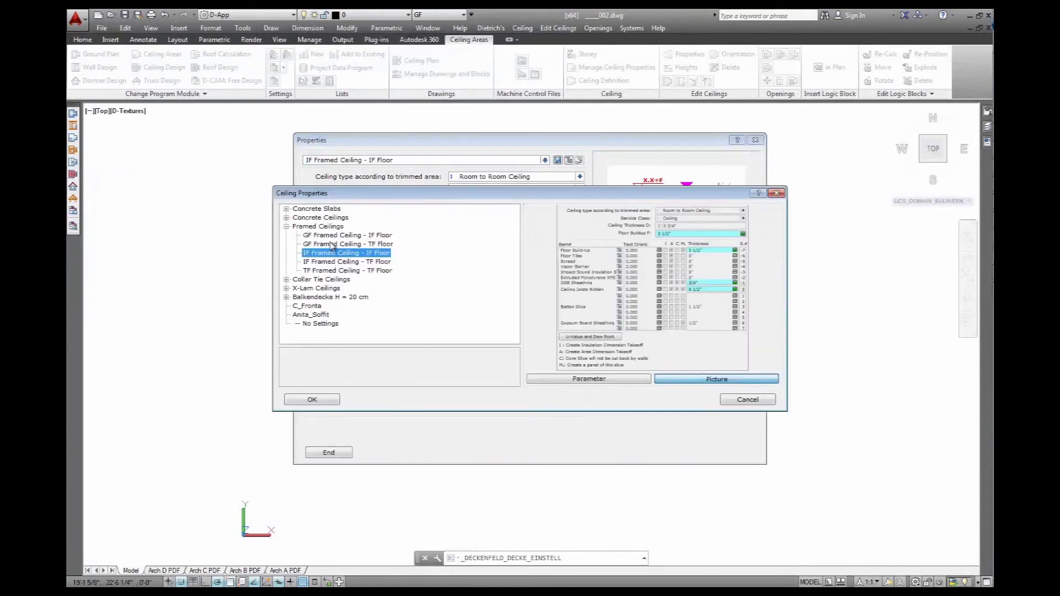
pyautogui.click(736, 404)
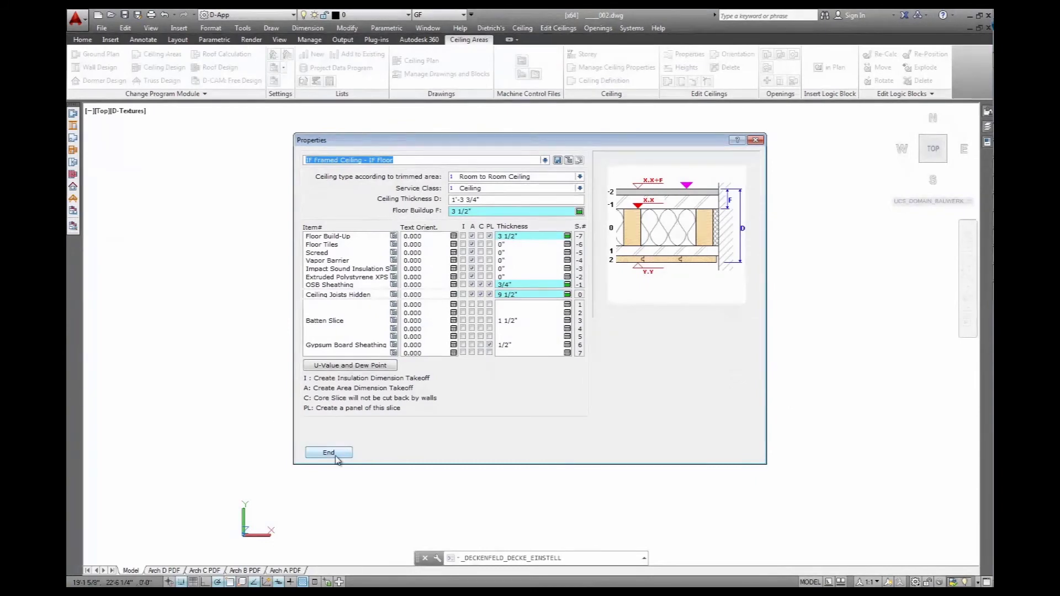
pyautogui.click(330, 453)
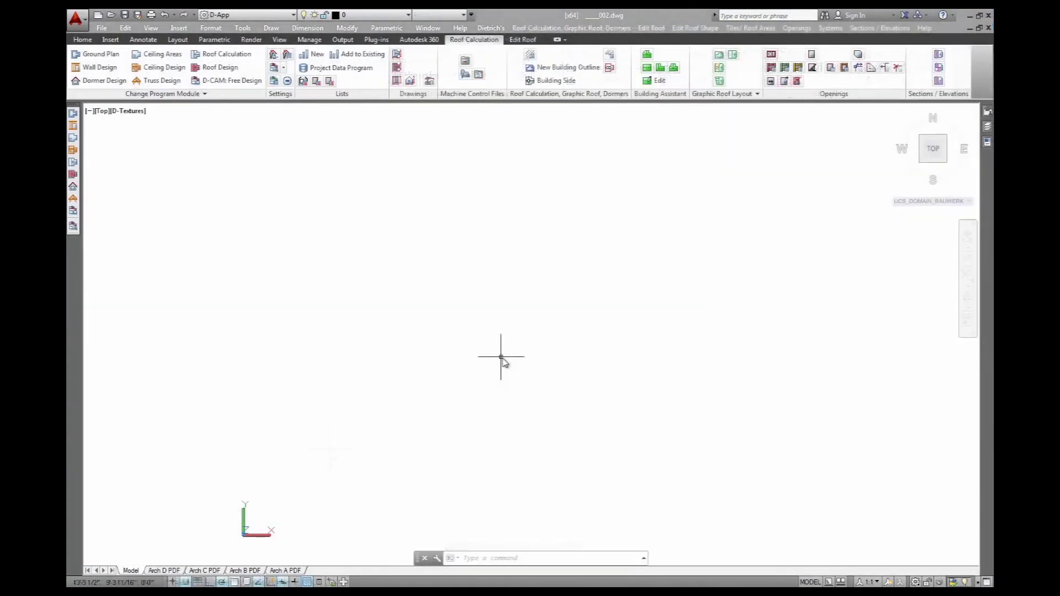
# Open the roof surface properties in Roof Calculation to examine the roof's slice build-up.
pyautogui.click(530, 54)
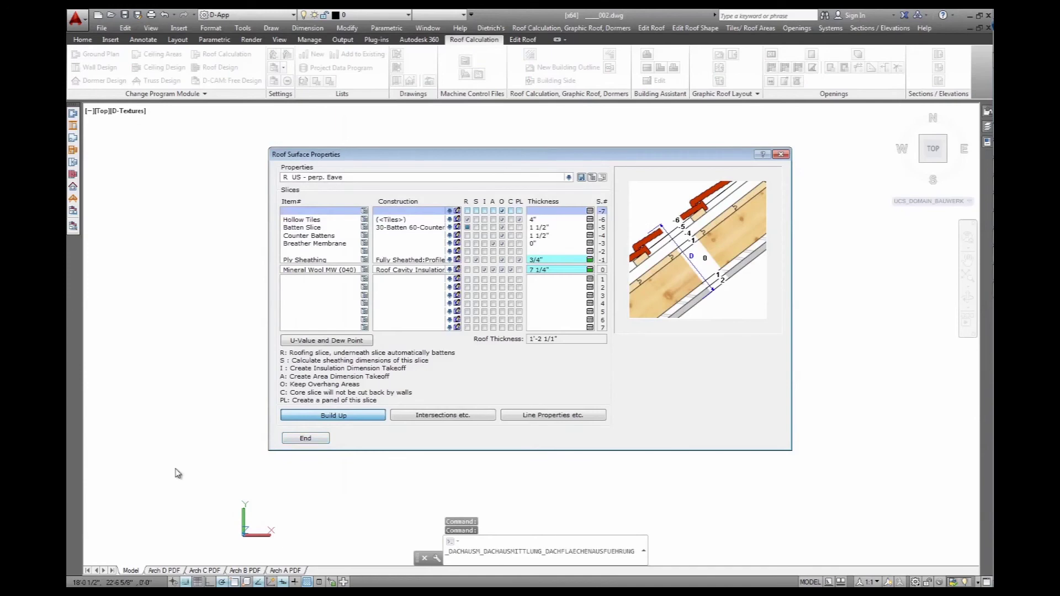